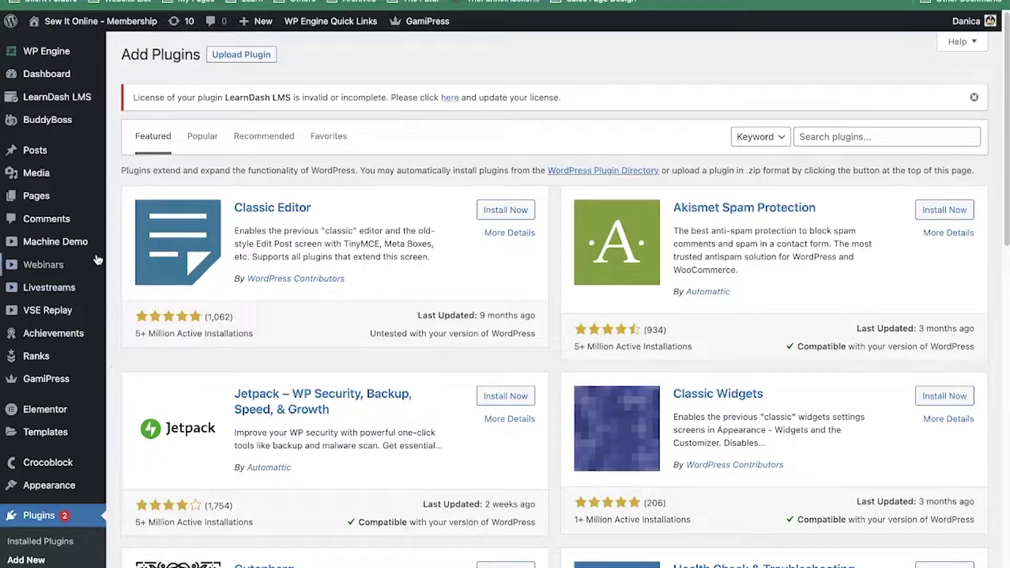
mouse_move(80, 245)
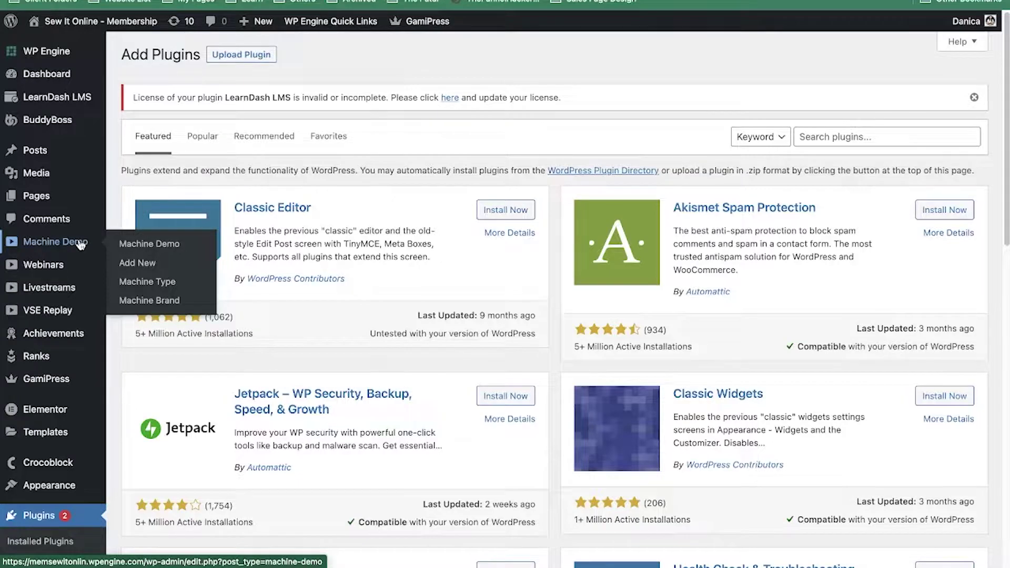
mouse_move(73, 265)
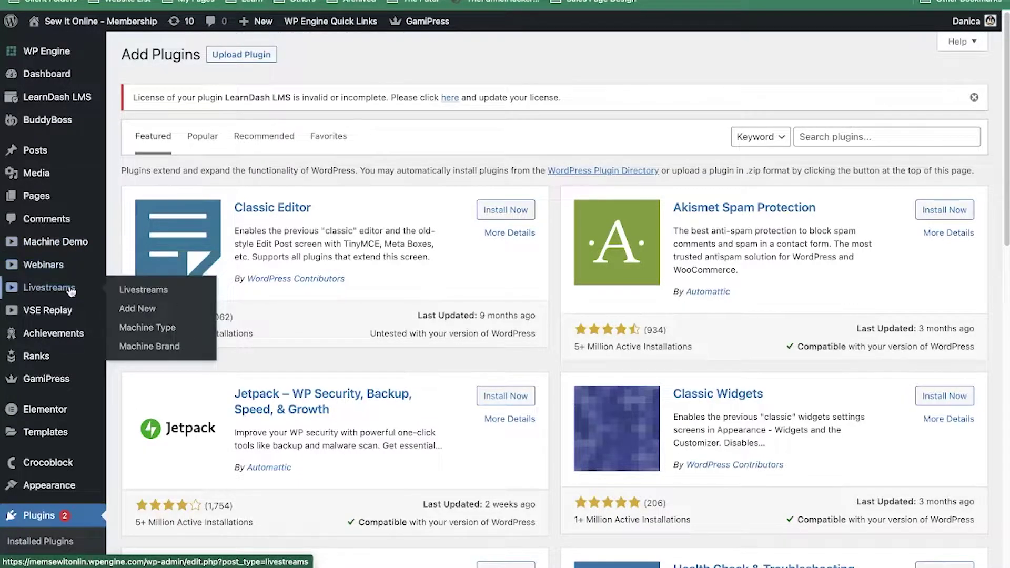
mouse_move(71, 312)
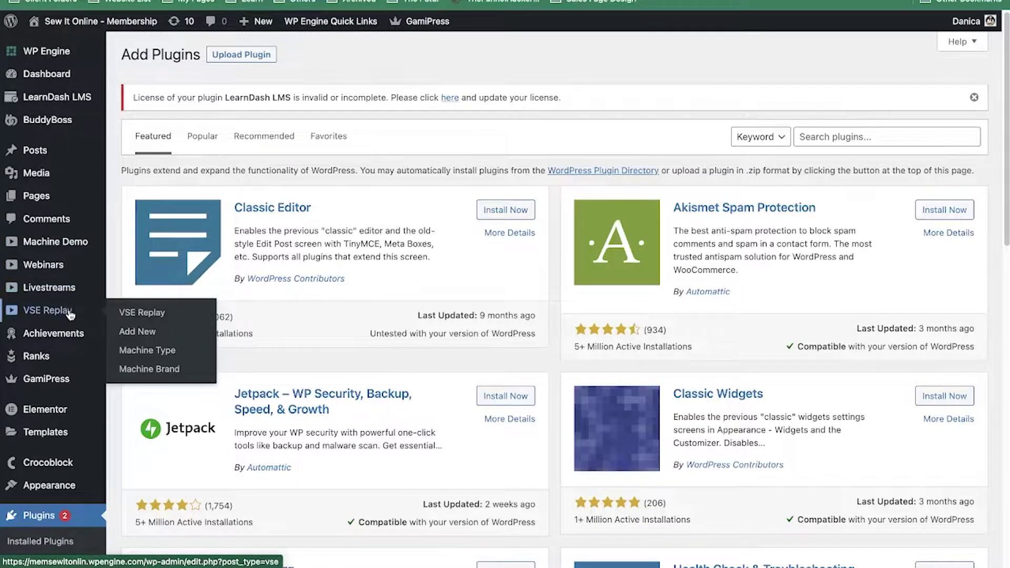
mouse_move(72, 335)
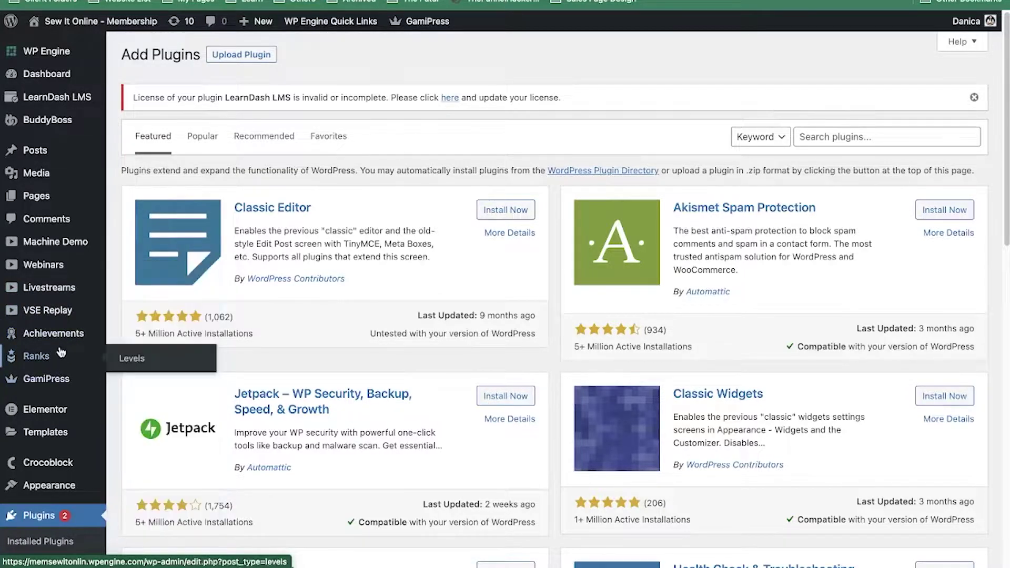
mouse_move(61, 463)
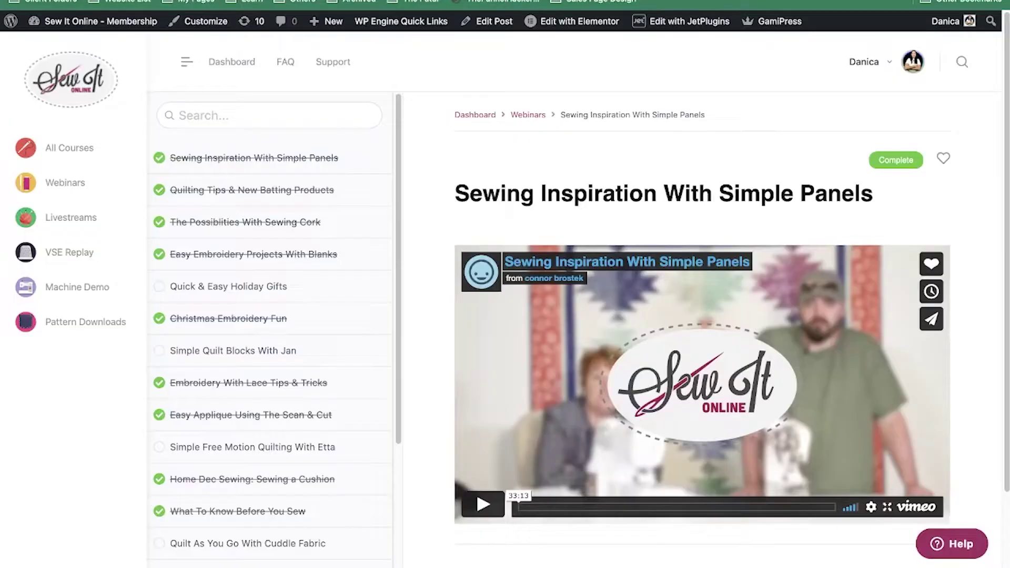
Open the Prepping The Flowers lesson of the Applique Block Of The Month course and mark it complete.
scroll(472, 248, down, 1)
click(228, 262)
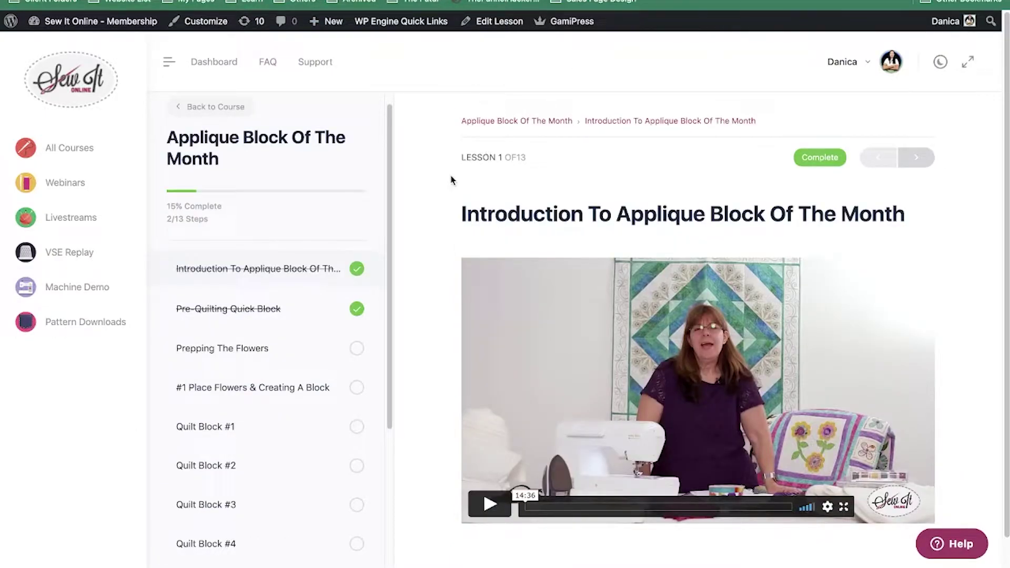
click(284, 344)
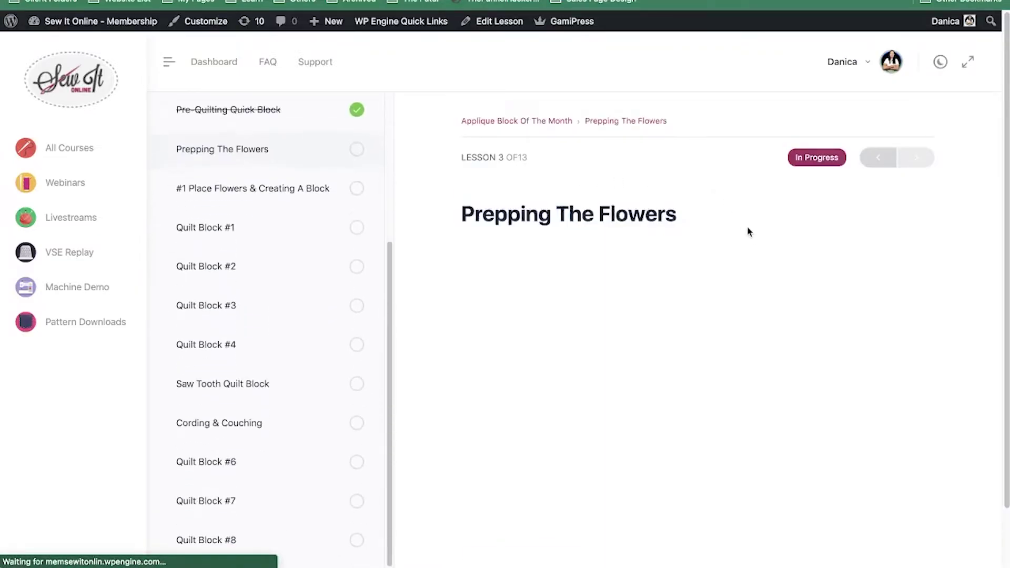
scroll(756, 251, down, 2)
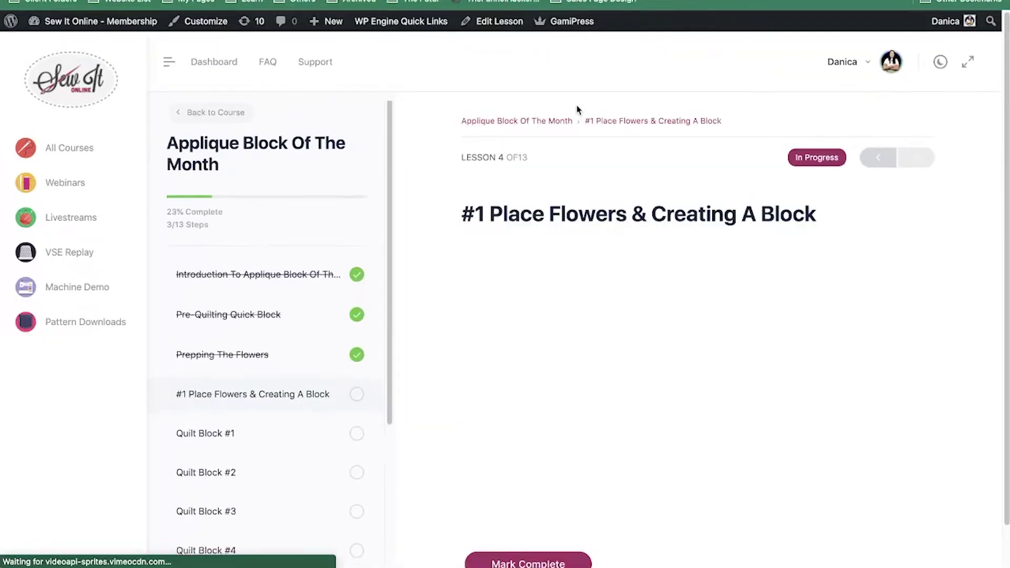
scroll(383, 202, up, 1)
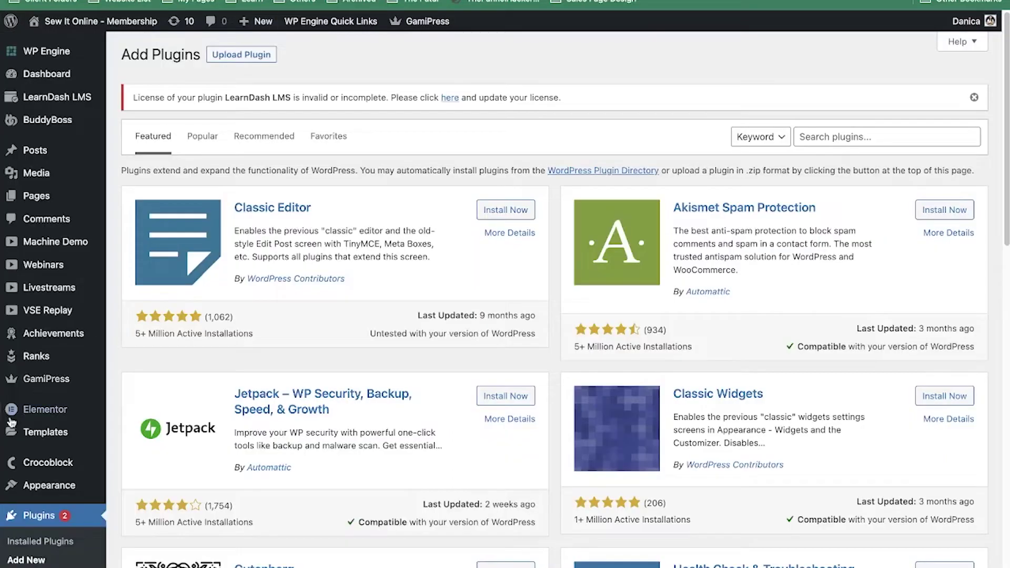
Filter the WordPress user list to administrators and open the logged-in administrator's profile.
scroll(80, 384, down, 5)
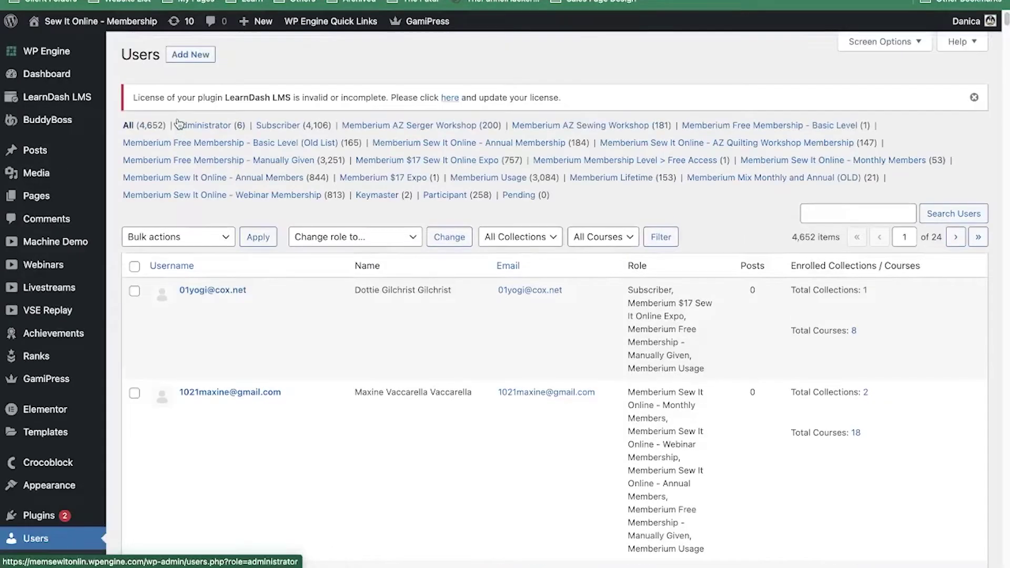
click(187, 125)
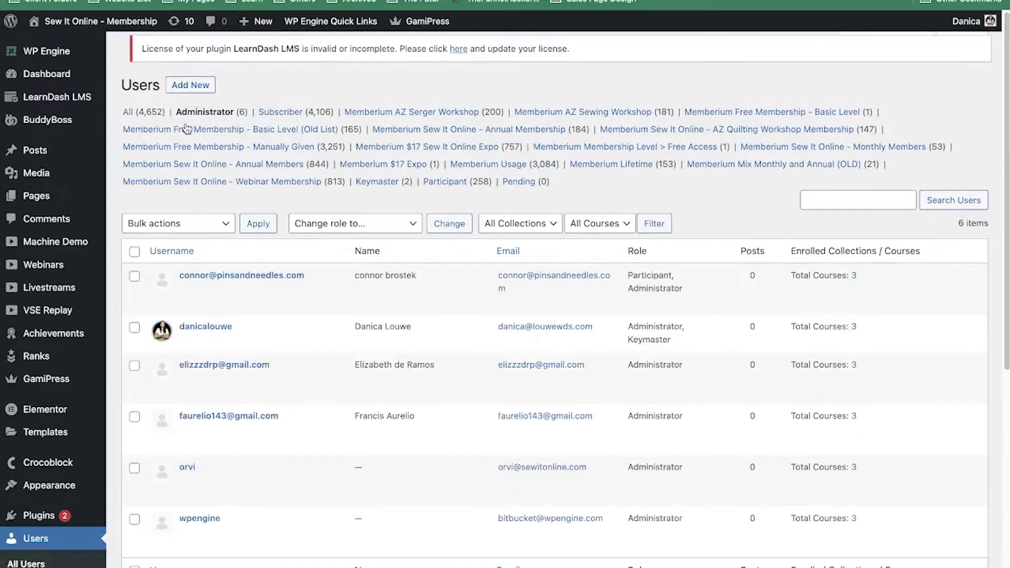
click(212, 343)
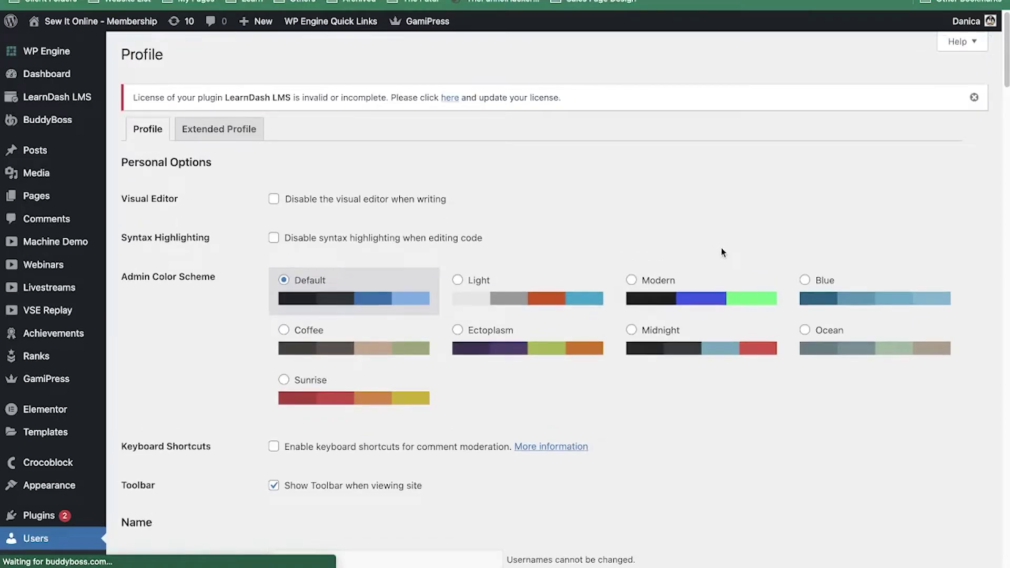
Review the profile's GamiPress rank and points, course and collection enrolments, and Course Info section.
scroll(722, 252, down, 12)
scroll(721, 252, down, 9)
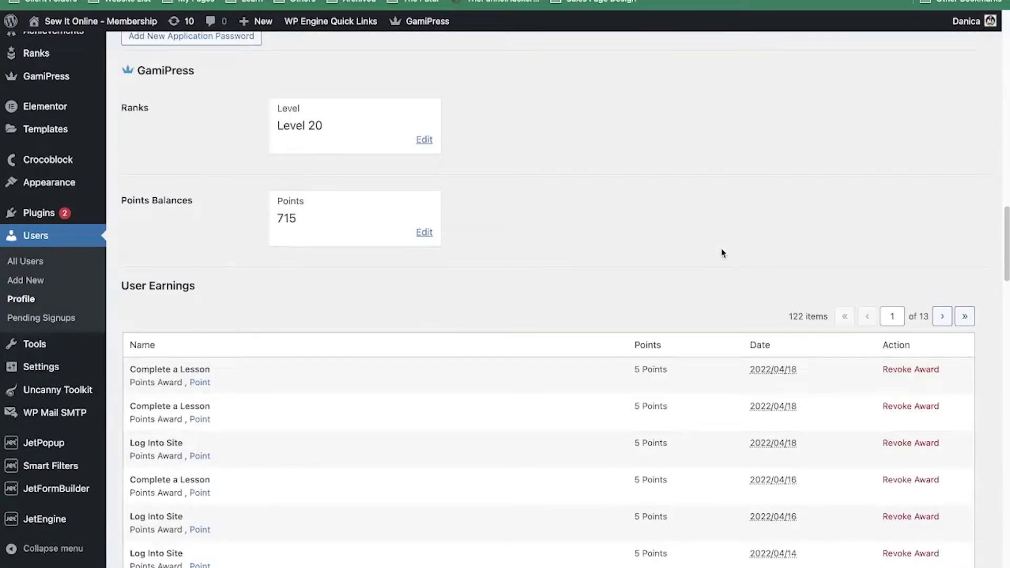
scroll(722, 253, down, 14)
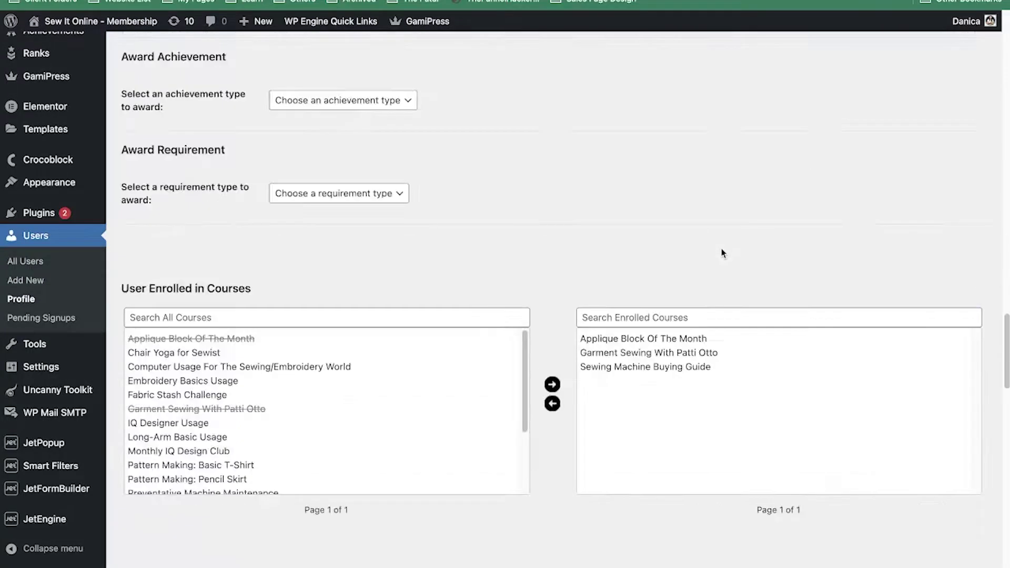
scroll(721, 253, down, 5)
scroll(721, 253, up, 5)
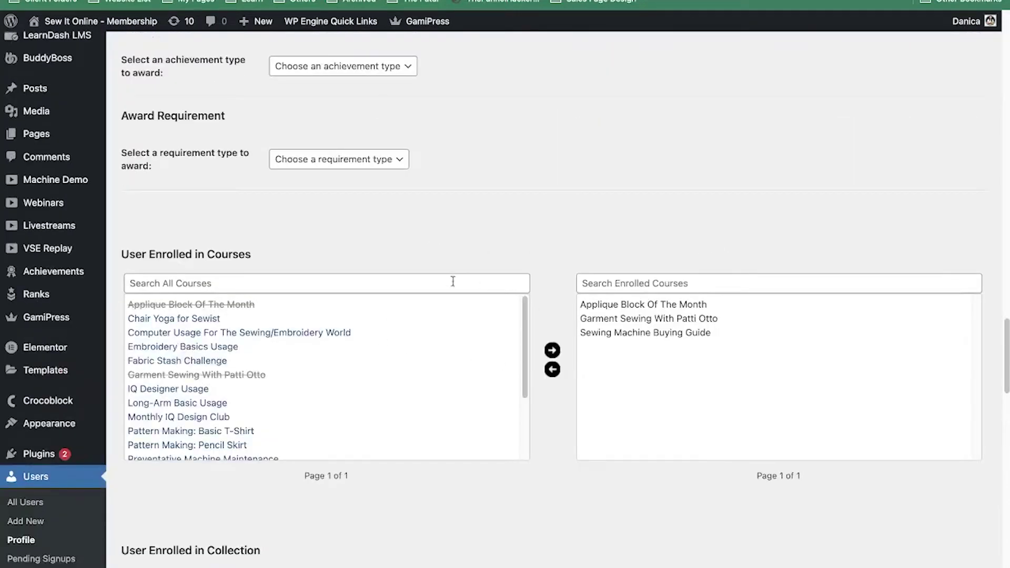
scroll(652, 341, down, 4)
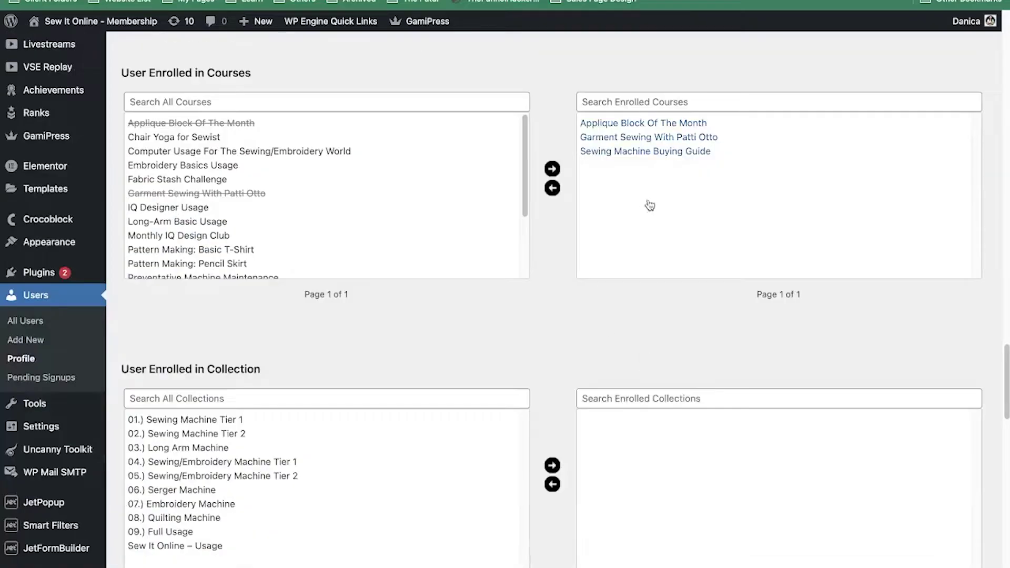
scroll(662, 225, down, 3)
scroll(506, 295, down, 5)
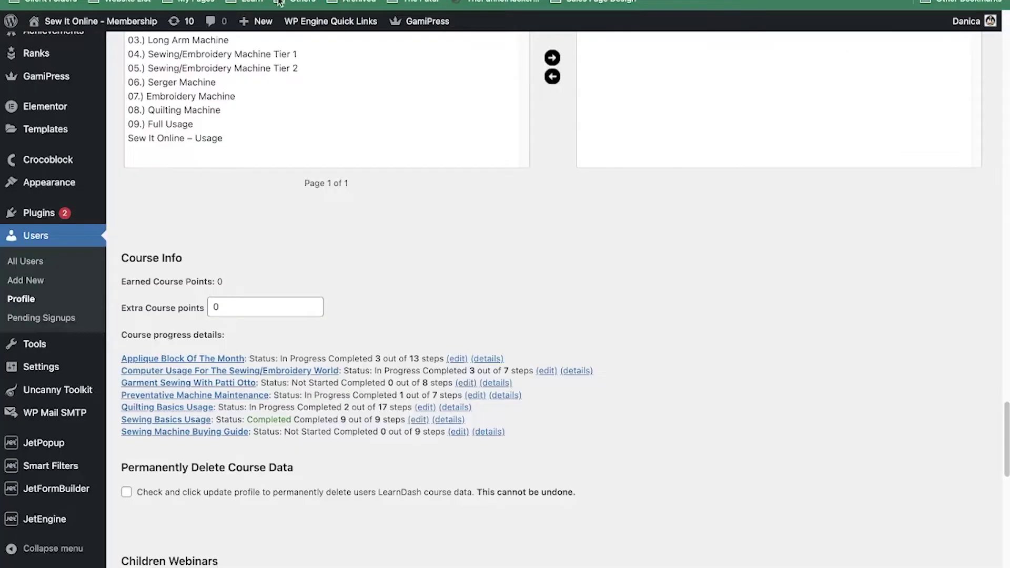
Expand the Applique Block Of The Month progress details to check the lesson completion, and collapse them again.
click(479, 360)
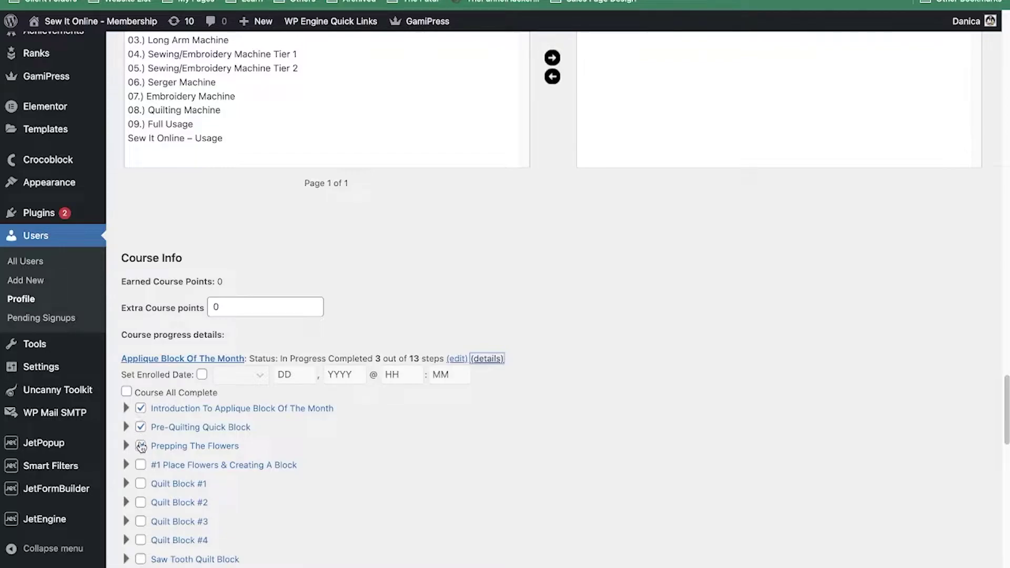
scroll(485, 324, down, 1)
click(487, 324)
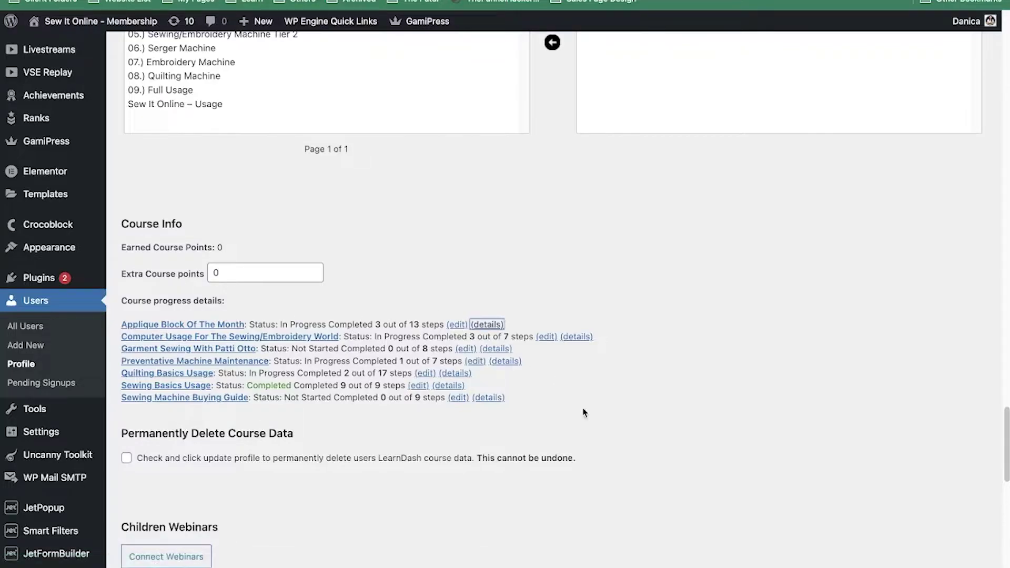
Examine the Children Webinars list below the course progress for the webinars connected to this profile.
scroll(738, 389, down, 1)
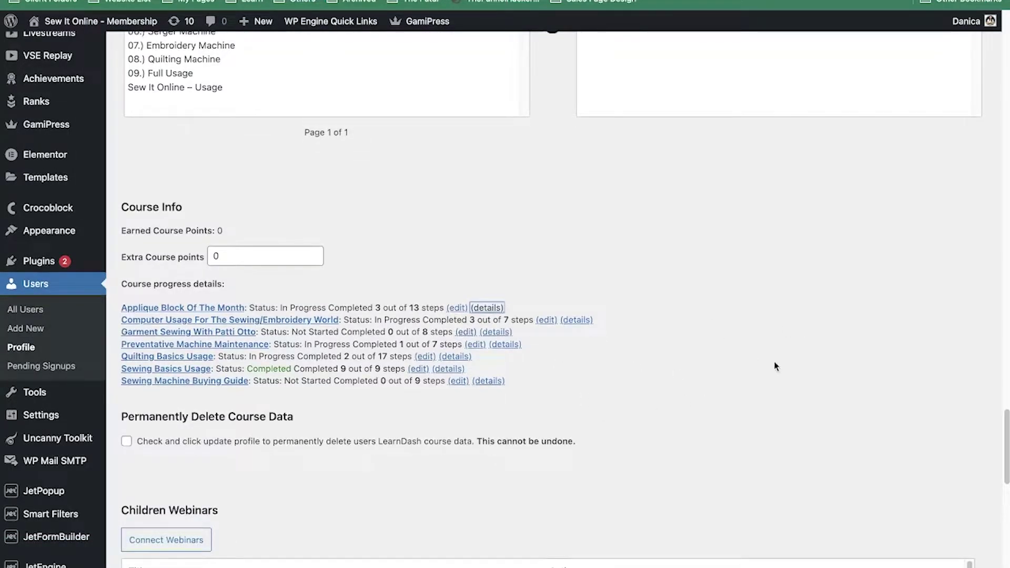
scroll(778, 363, down, 3)
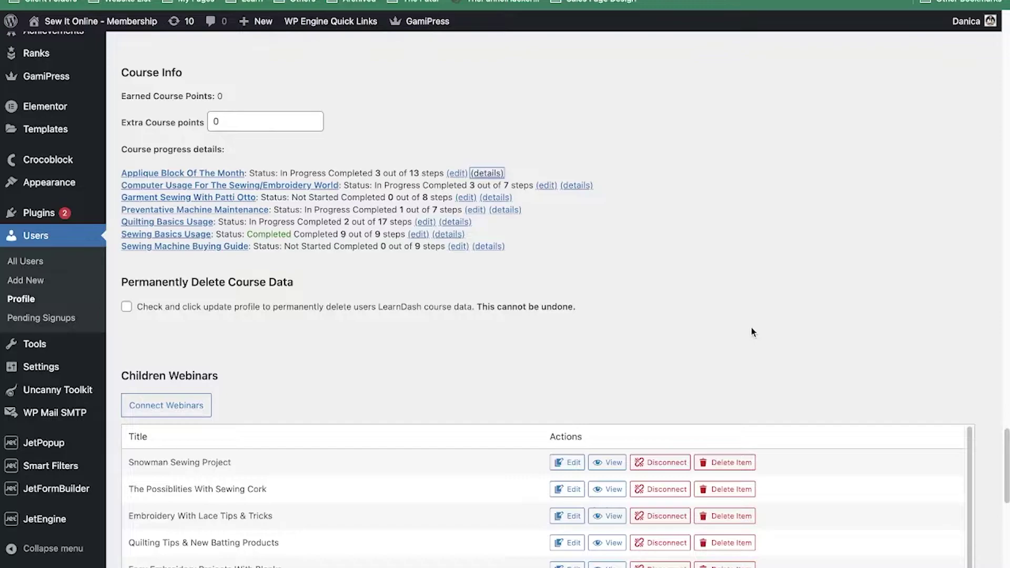
scroll(752, 332, down, 3)
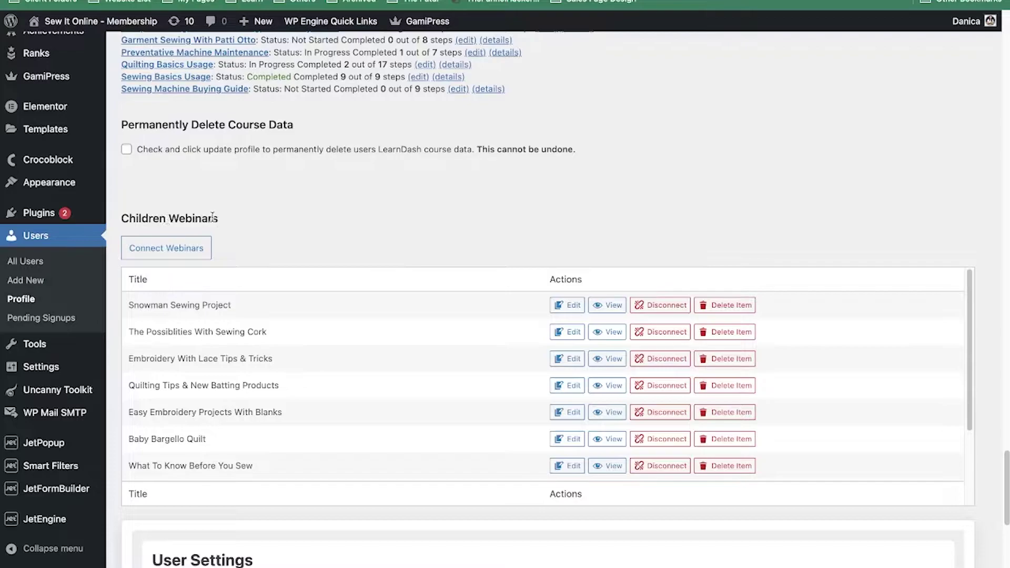
drag(225, 221, 113, 225)
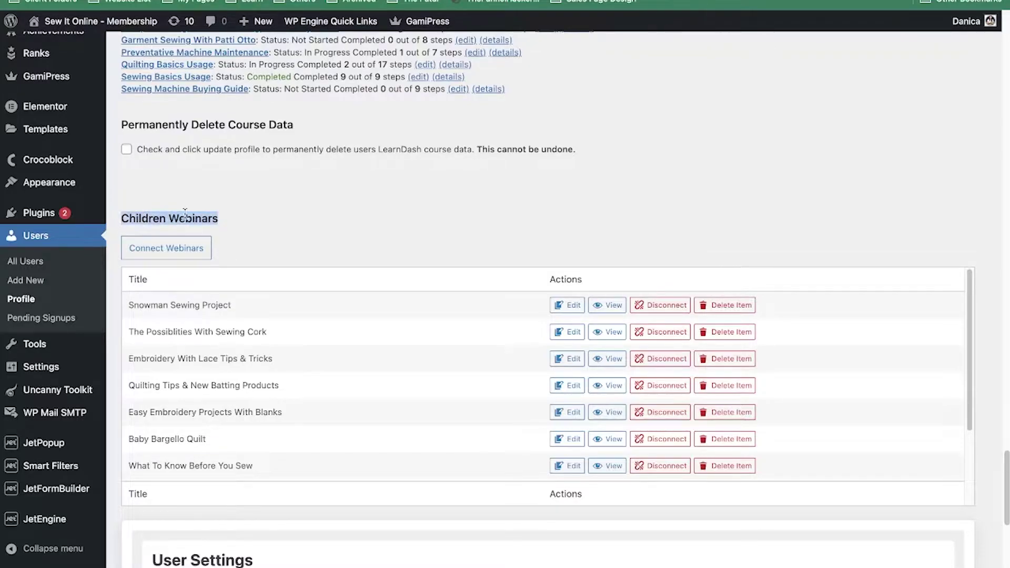
click(361, 233)
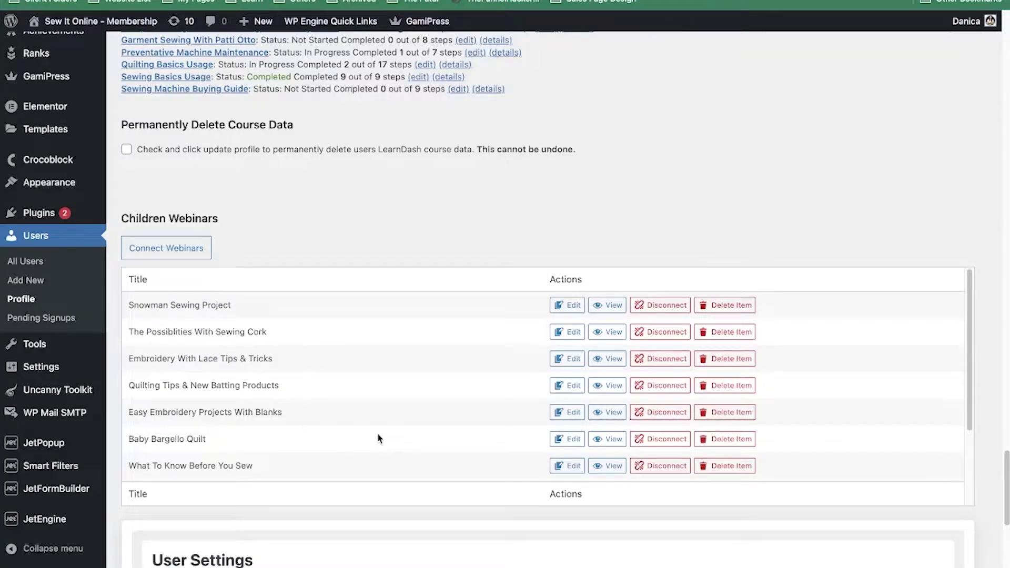
scroll(403, 444, down, 3)
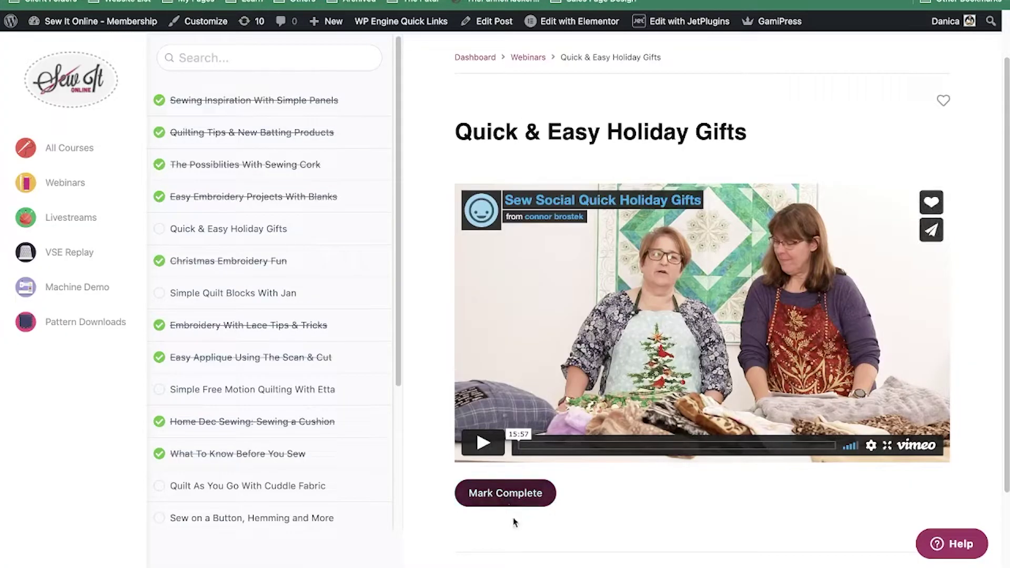
Mark the Quick & Easy Holiday Gifts webinar complete on the membership site and copy its title.
click(514, 501)
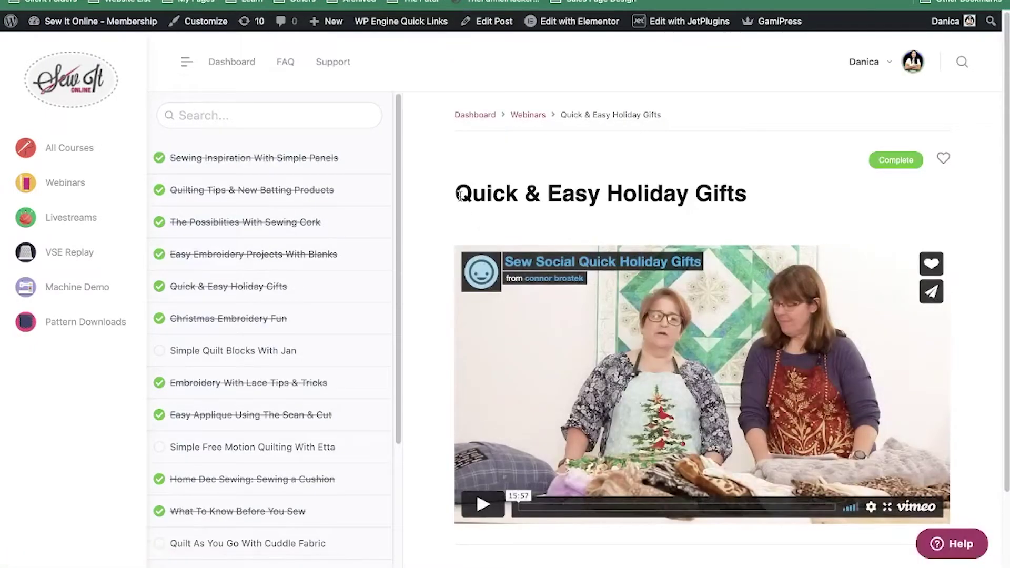
drag(457, 197, 820, 210)
key(super+c)
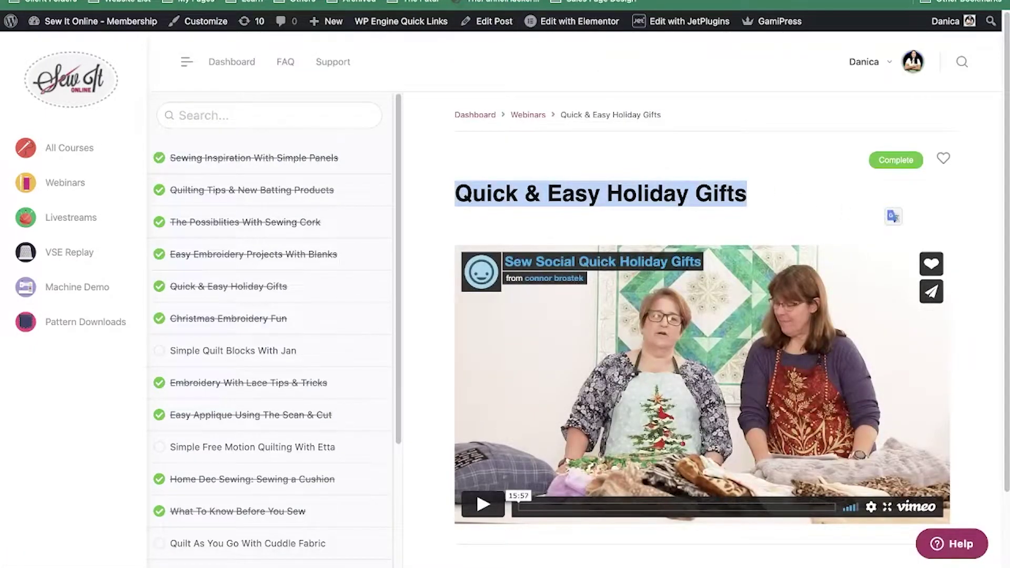
Search the administrator's profile page for "Quick & Easy Holiday Gifts", reload the page, and repeat the search.
key(ctrl+Tab)
key(super+f)
key(super+v)
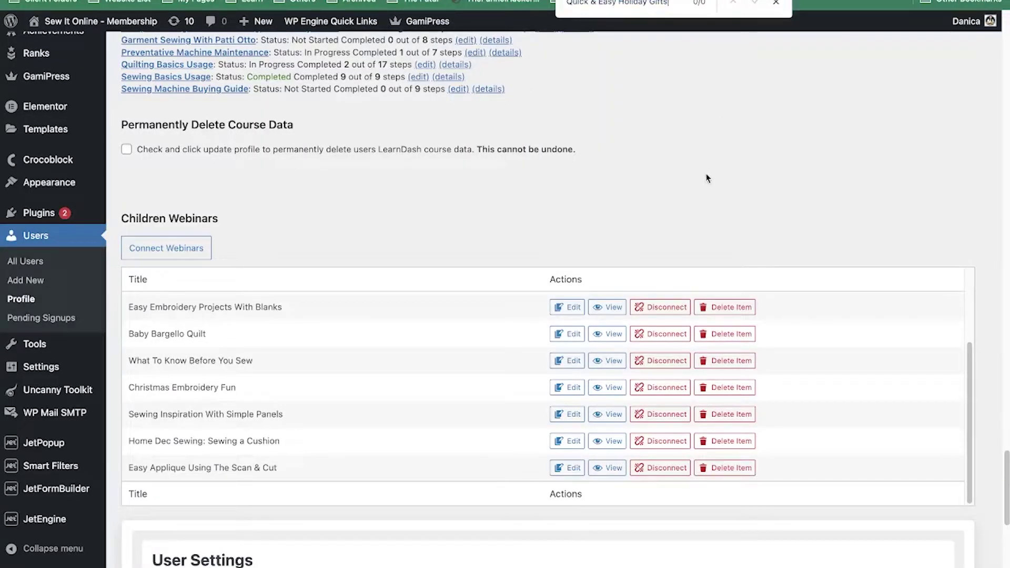
click(94, 22)
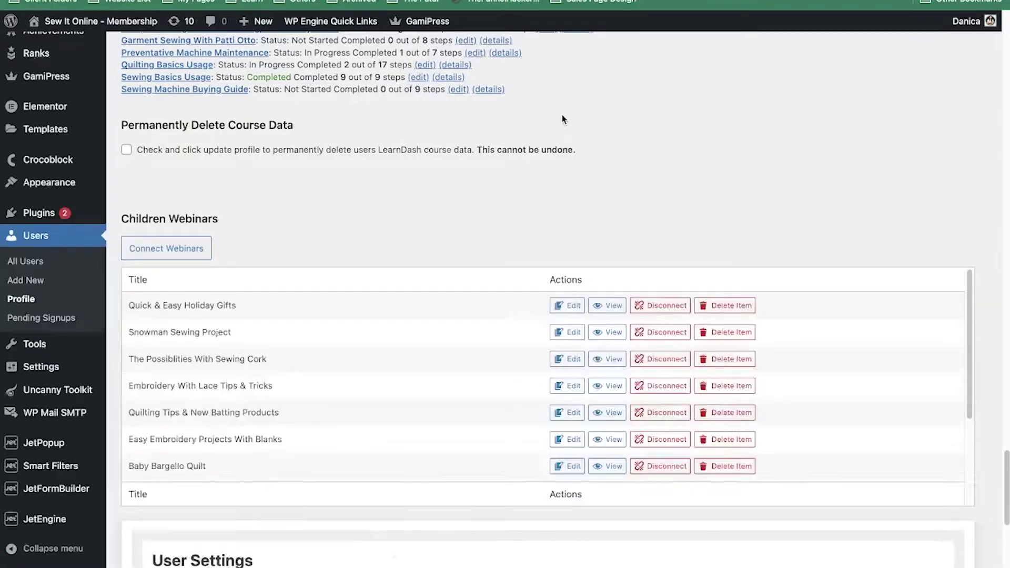
key(super+f)
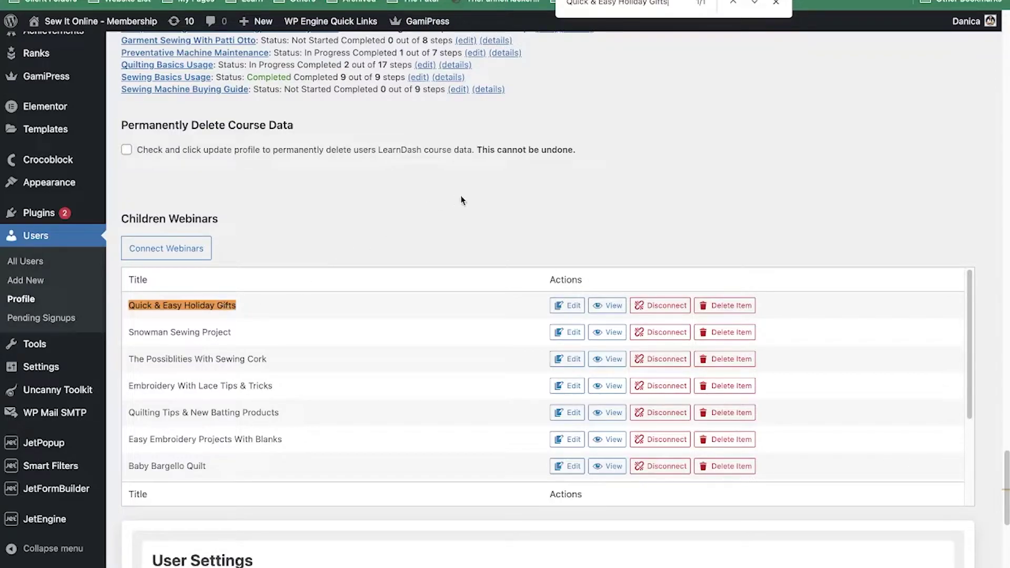
click(775, 3)
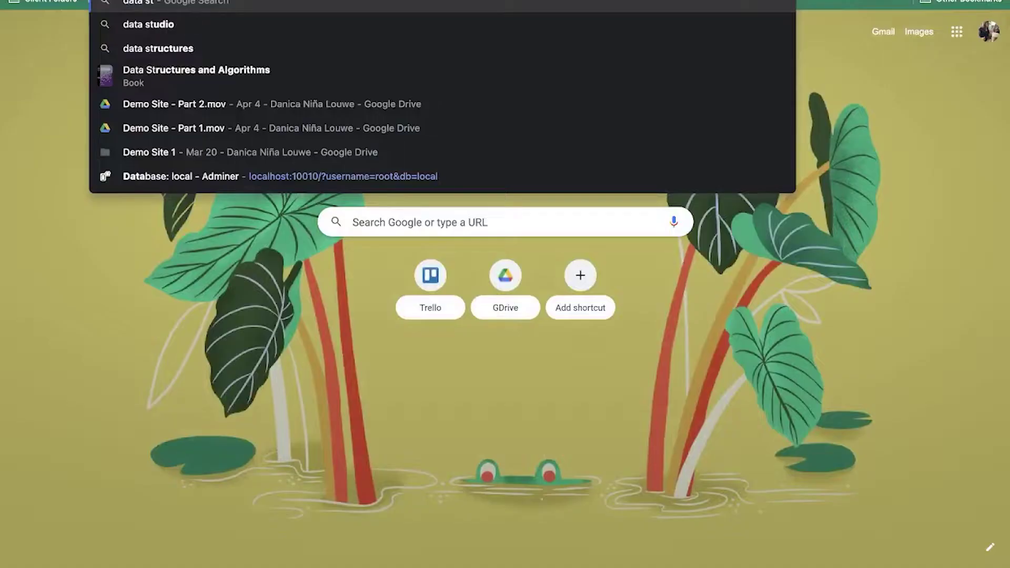
Search the web for "data store" and read the Cookies and Session store type descriptions in the Data Store documentation.
text(ore)
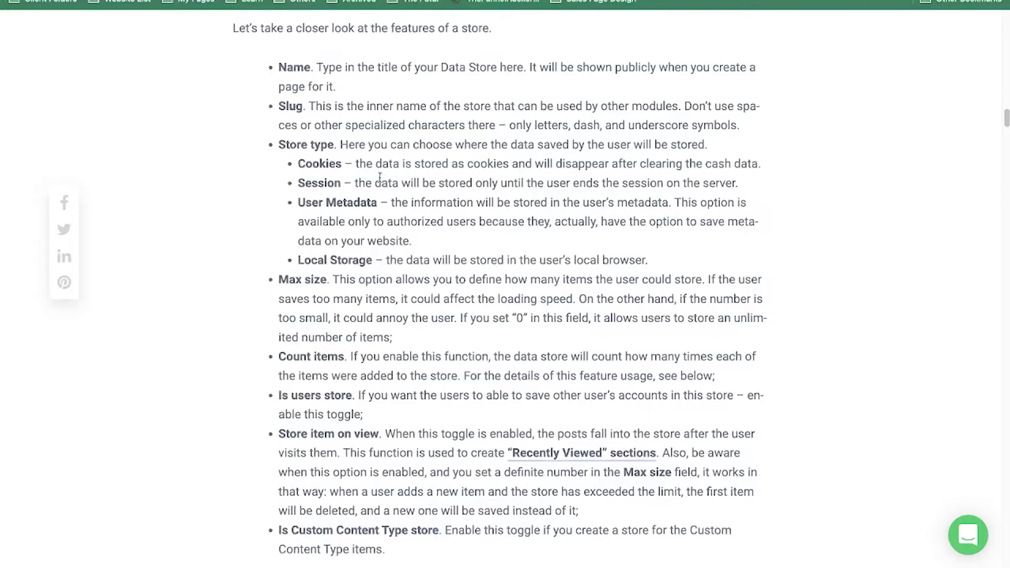
drag(298, 160, 433, 160)
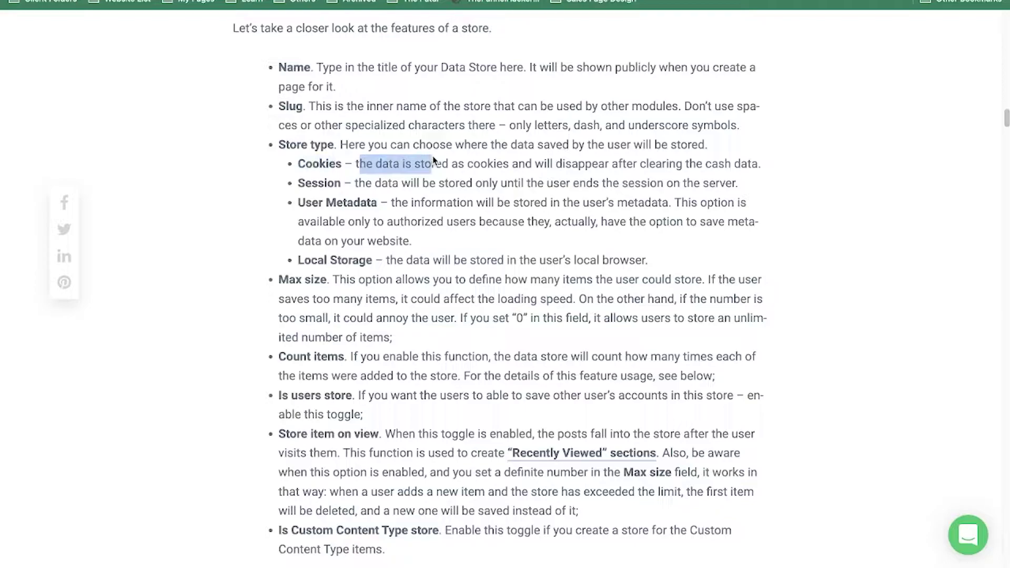
click(357, 186)
drag(359, 163, 764, 177)
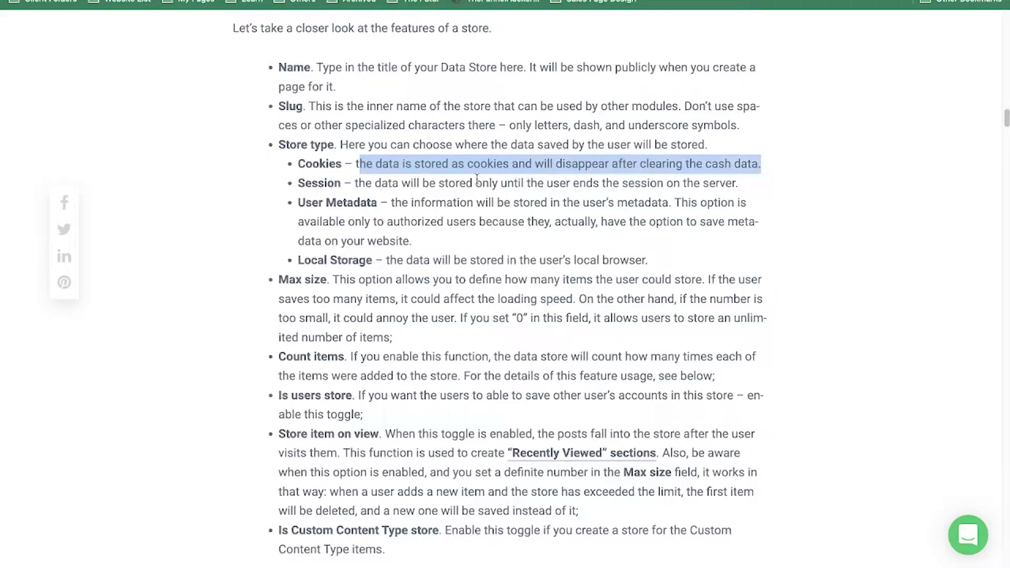
click(352, 180)
drag(352, 180, 748, 196)
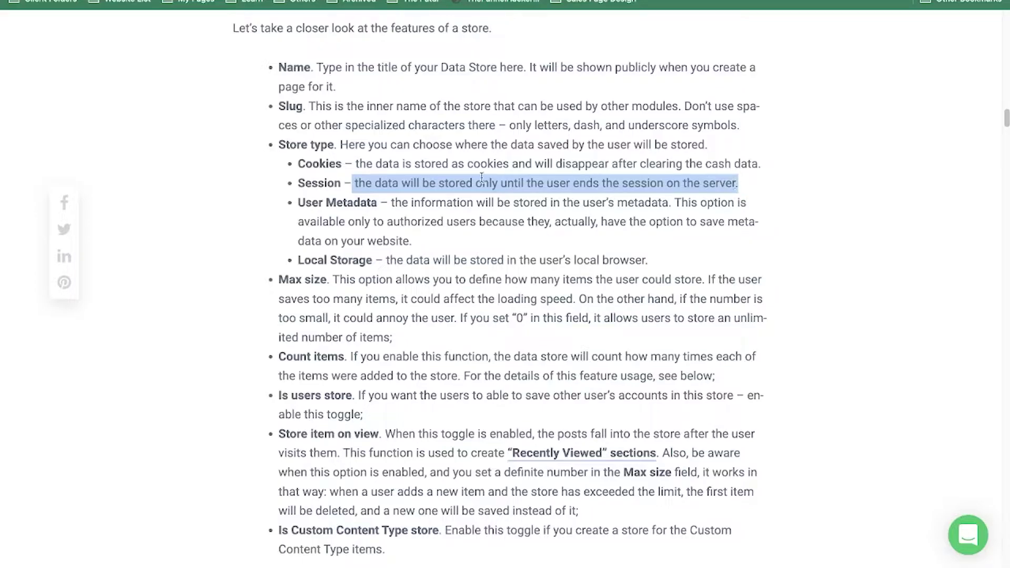
Read the User Metadata and Local Storage store type descriptions in the Data Store documentation, highlighting the User Metadata text.
drag(391, 204, 662, 203)
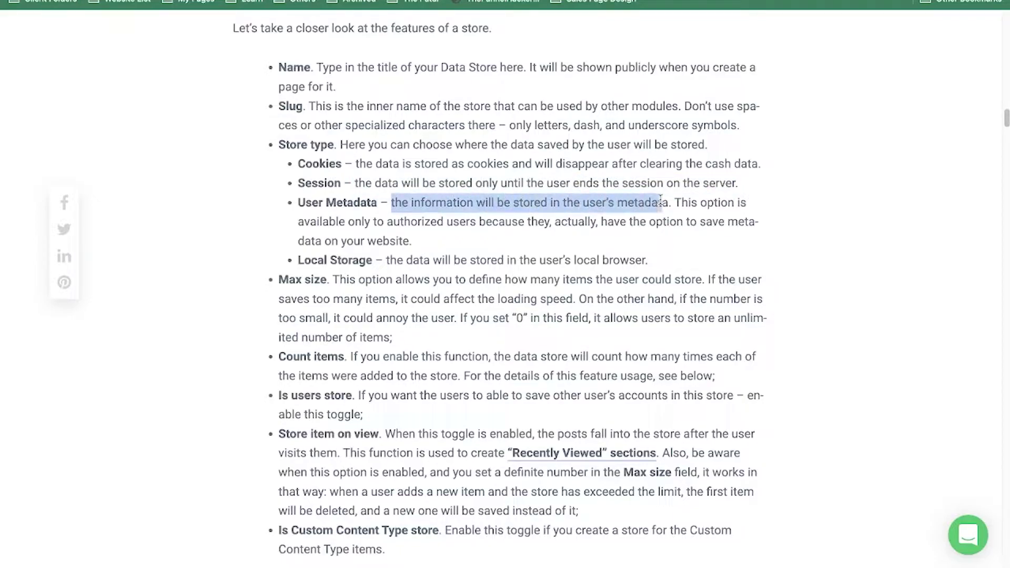
click(367, 221)
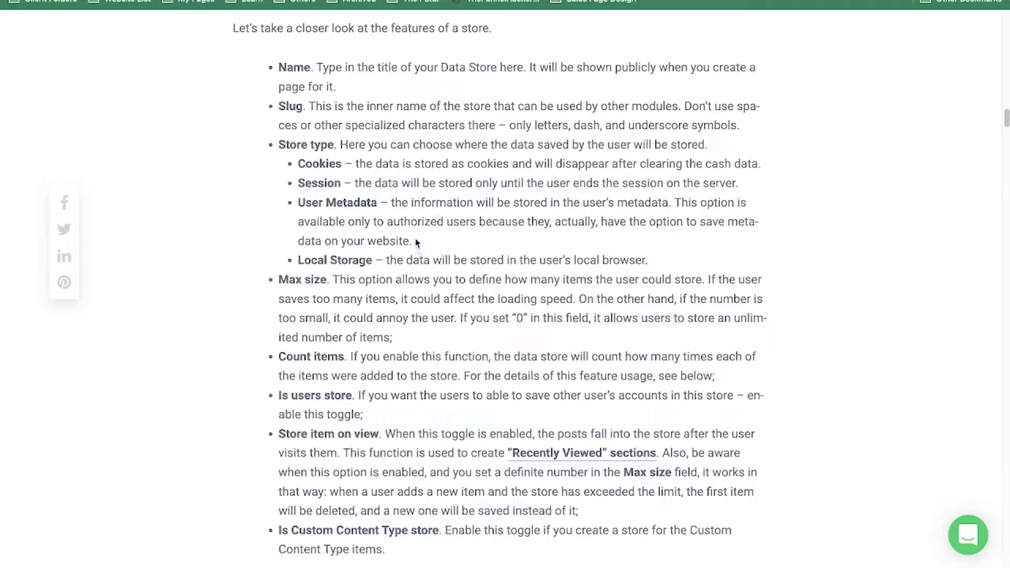
drag(411, 222, 650, 260)
drag(417, 239, 286, 203)
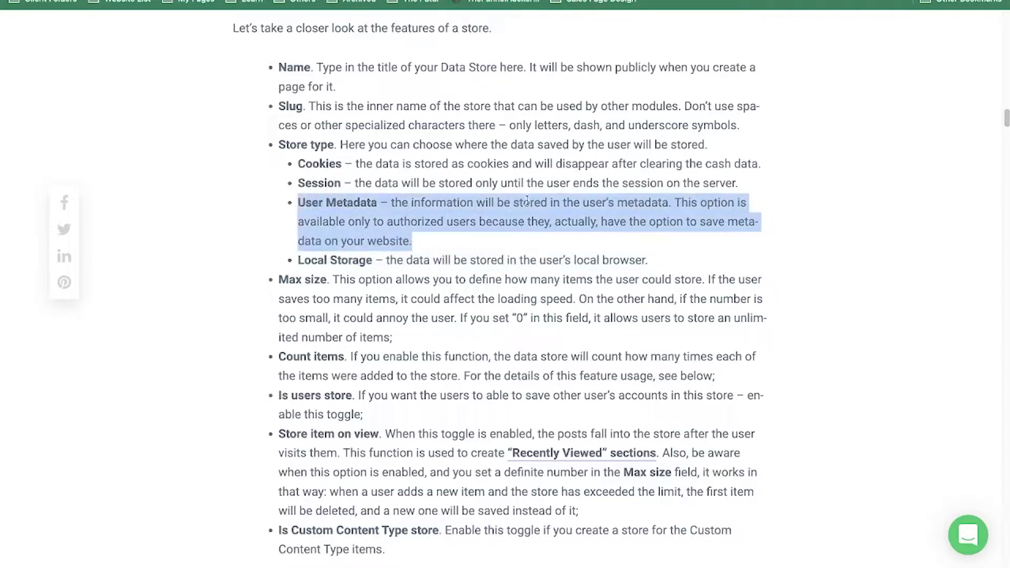
drag(658, 262, 283, 195)
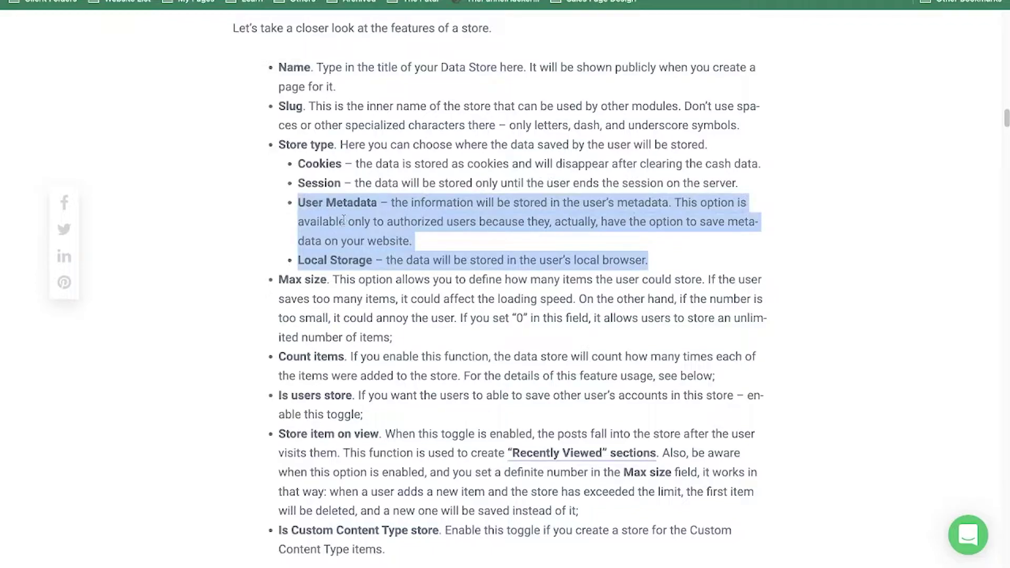
click(388, 227)
drag(418, 243, 295, 204)
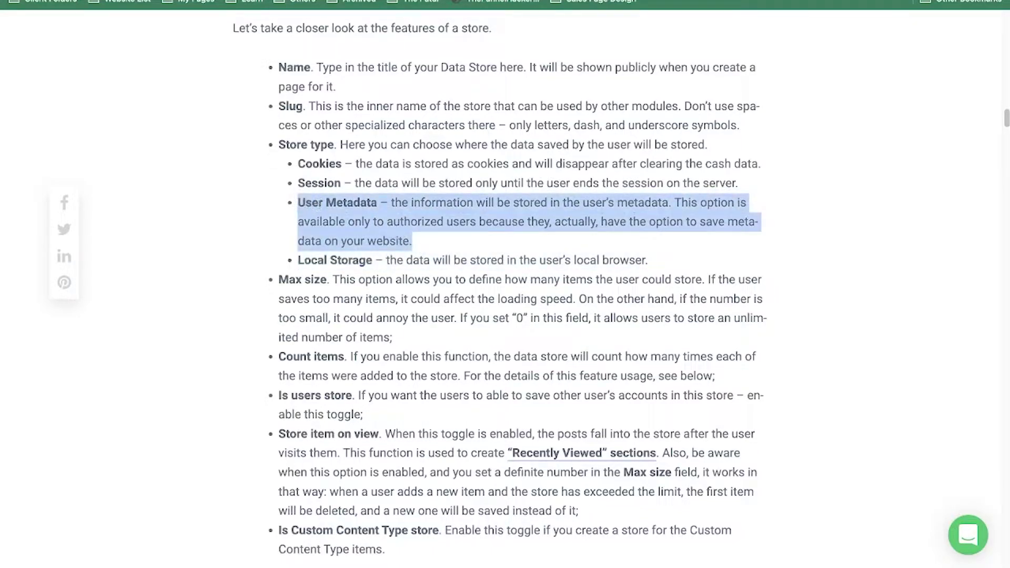
Return to the WordPress profile page and review the Children Webinars list, the course progress details and the User Settings.
click(197, 1)
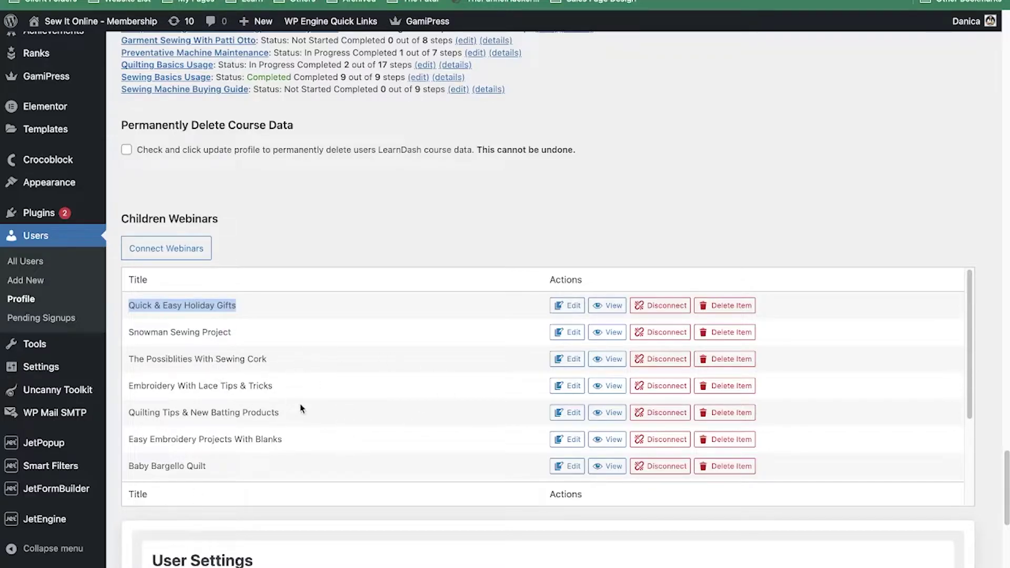
scroll(495, 432, down, 8)
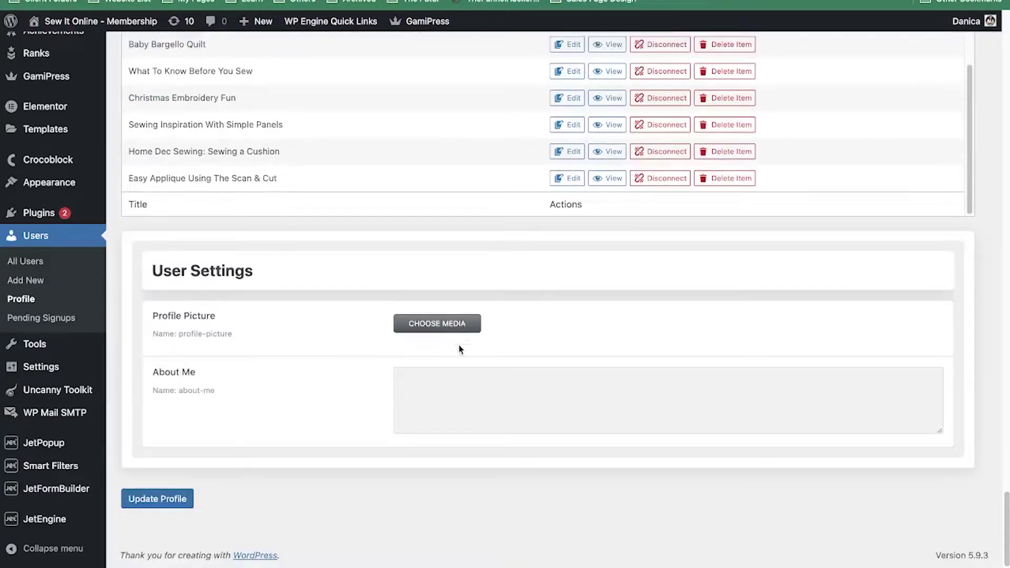
scroll(444, 358, up, 4)
scroll(400, 345, up, 3)
scroll(282, 311, up, 5)
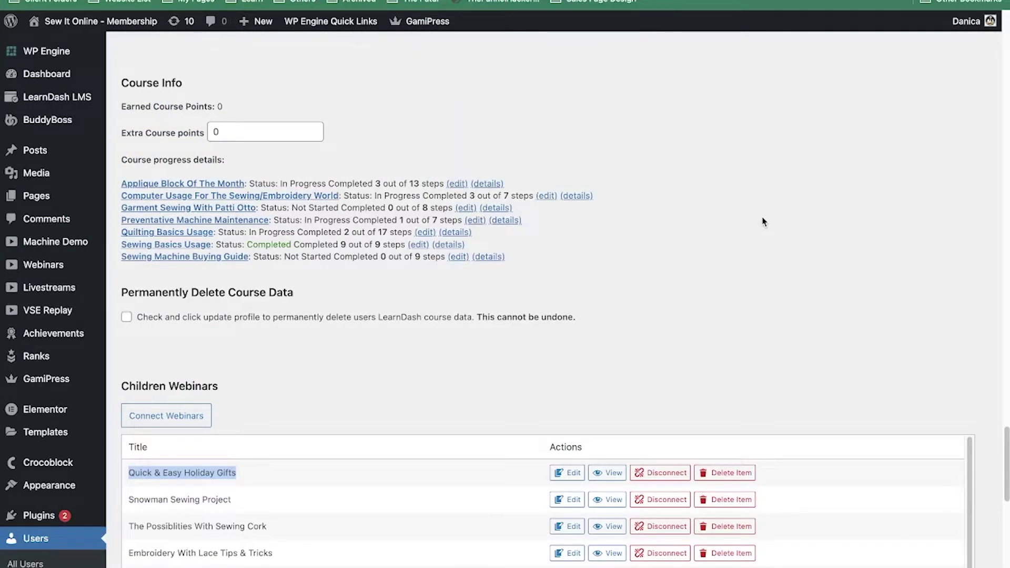
scroll(742, 252, down, 4)
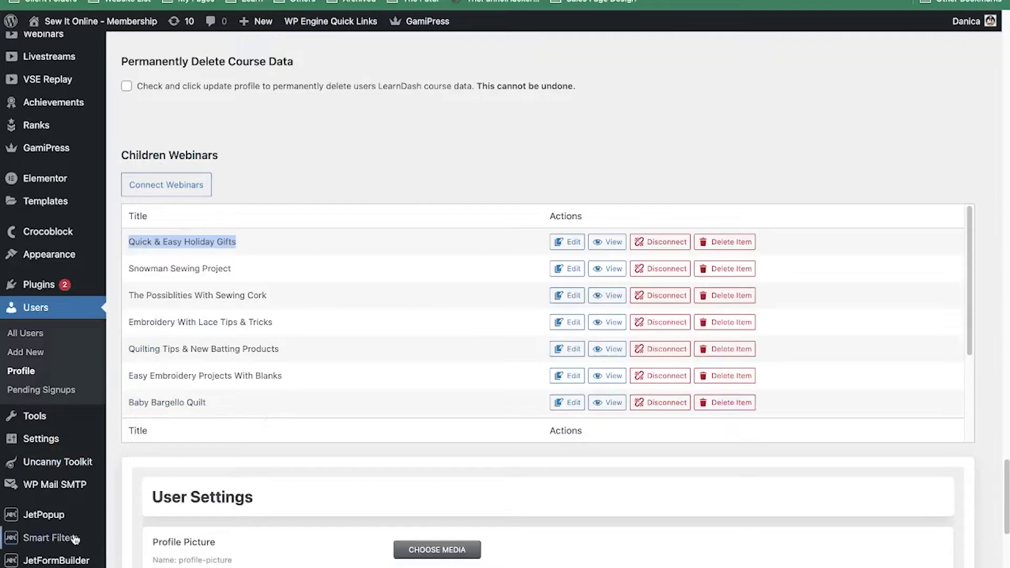
scroll(67, 537, down, 4)
mouse_move(106, 511)
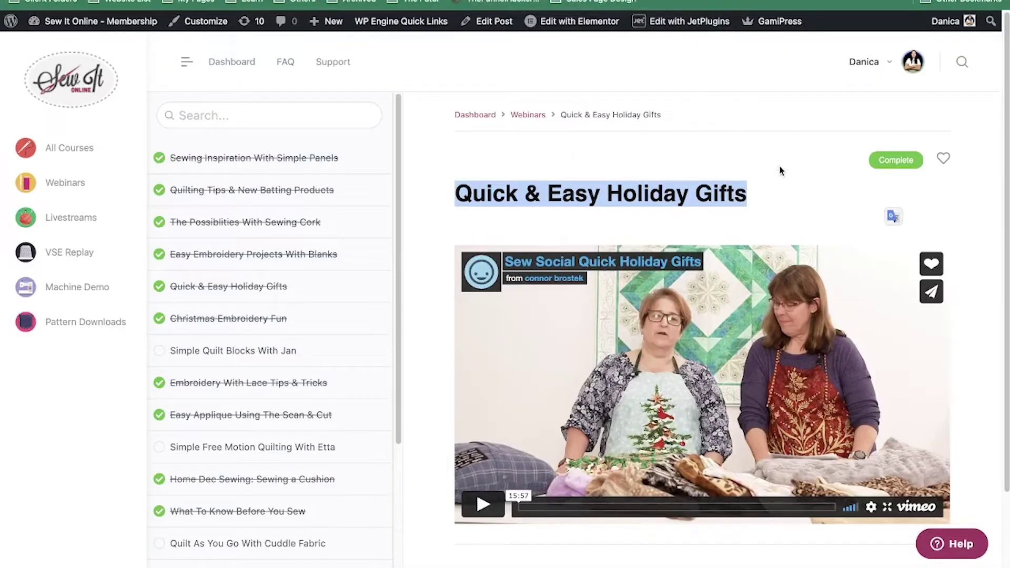
Open the Simple Quilt Blocks With Jan webinar, inspect its Mark Complete button, and bring up the Single Post template for editing in Elementor.
click(781, 172)
scroll(889, 174, down, 1)
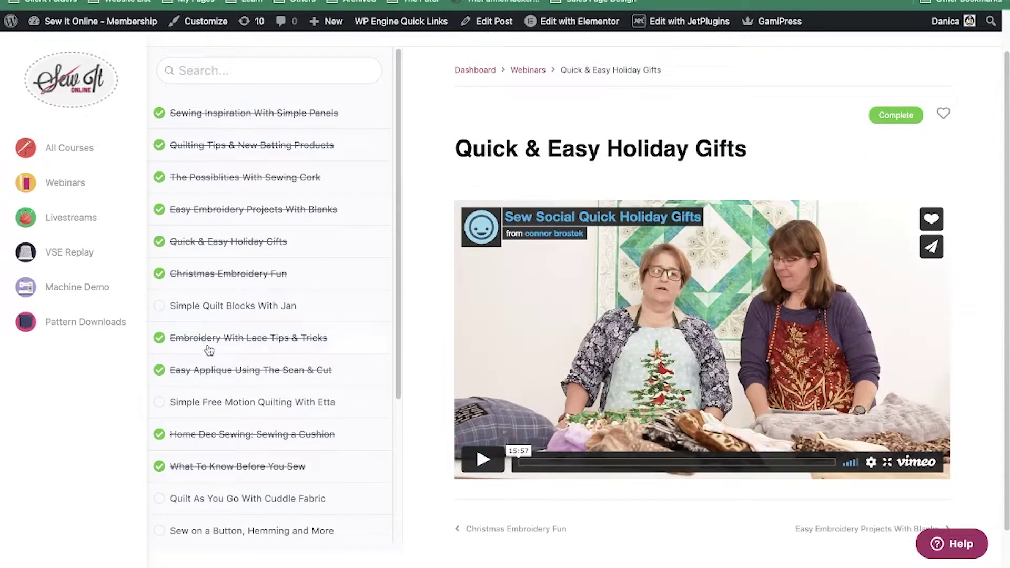
click(220, 310)
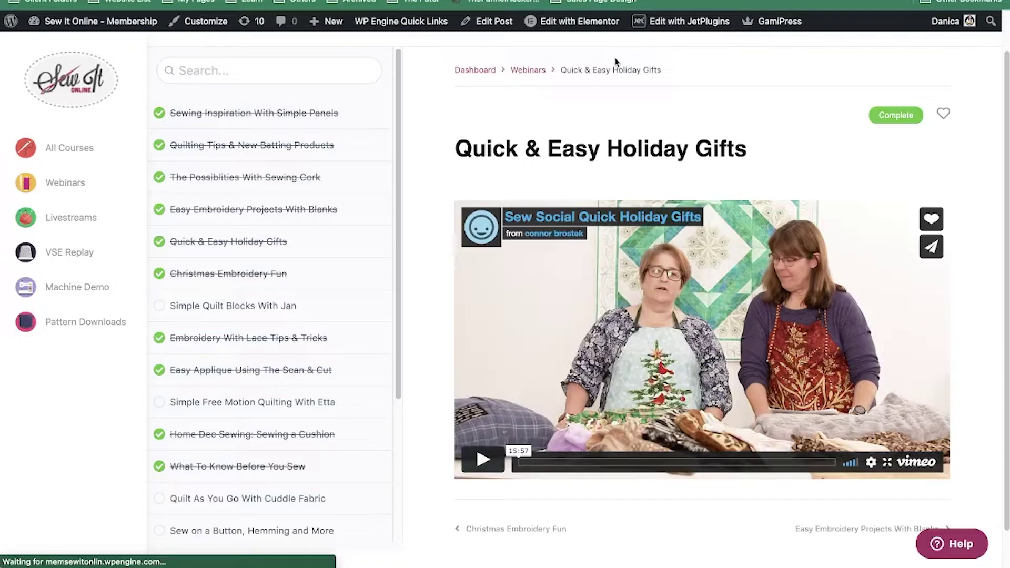
scroll(618, 543, down, 3)
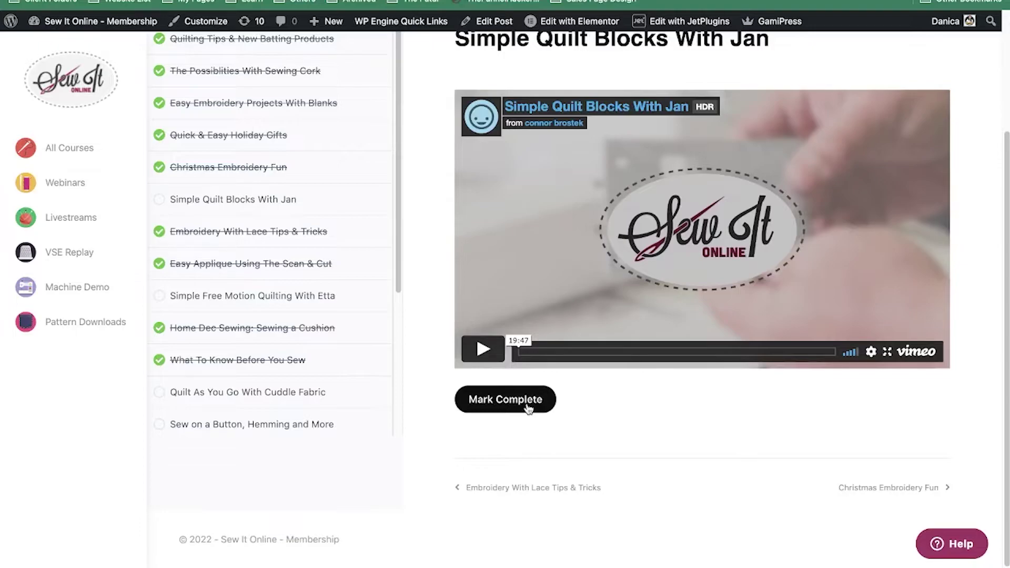
scroll(618, 425, up, 3)
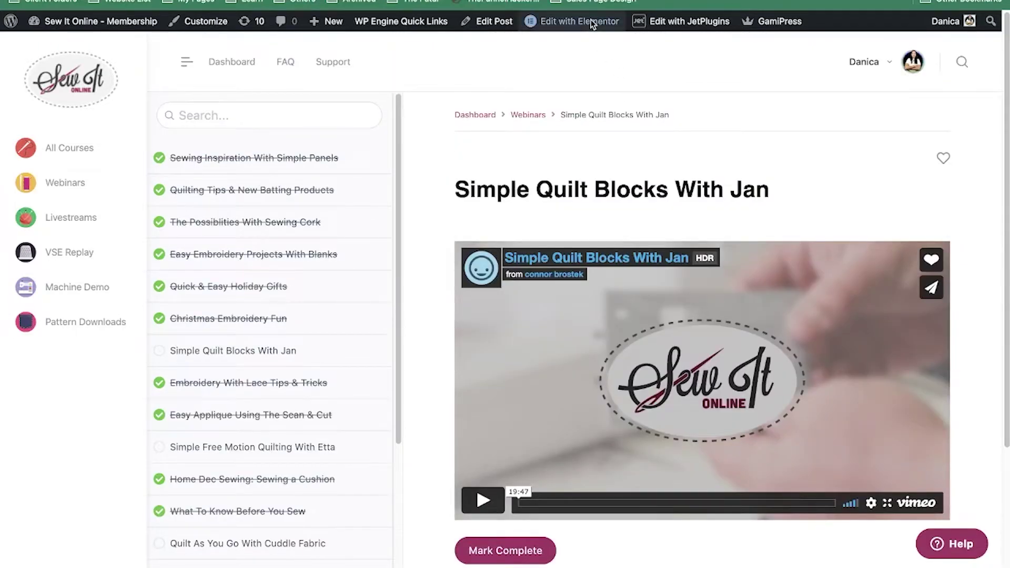
mouse_move(592, 20)
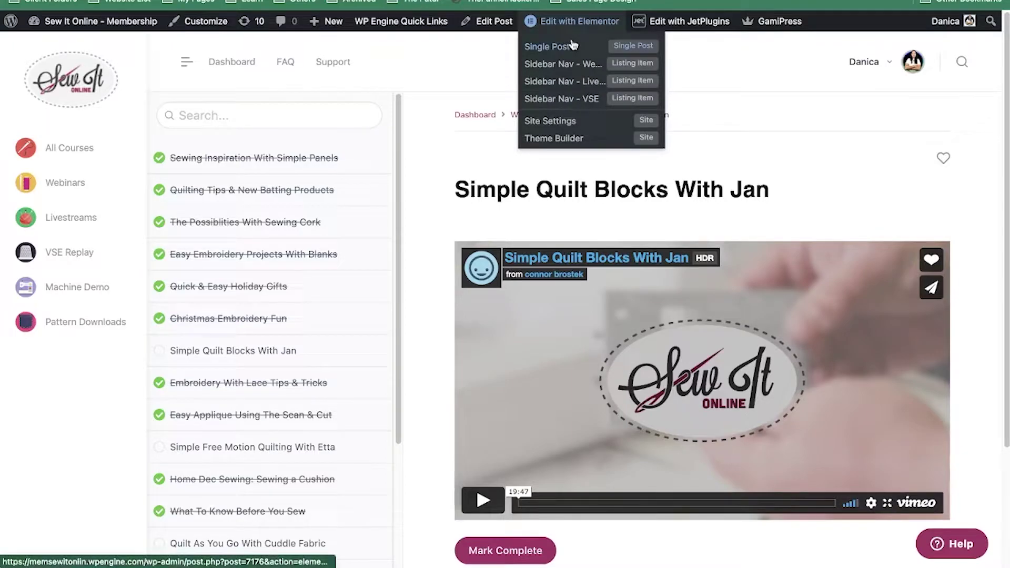
Open the Christmas Embroidery Fun webinar to compare the layout of a webinar already marked complete.
click(255, 337)
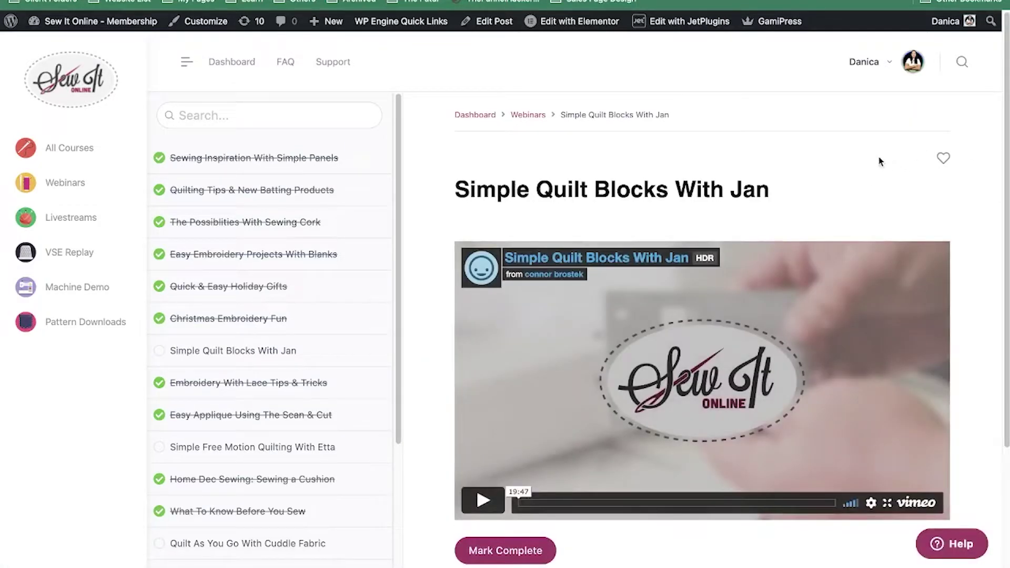
click(201, 335)
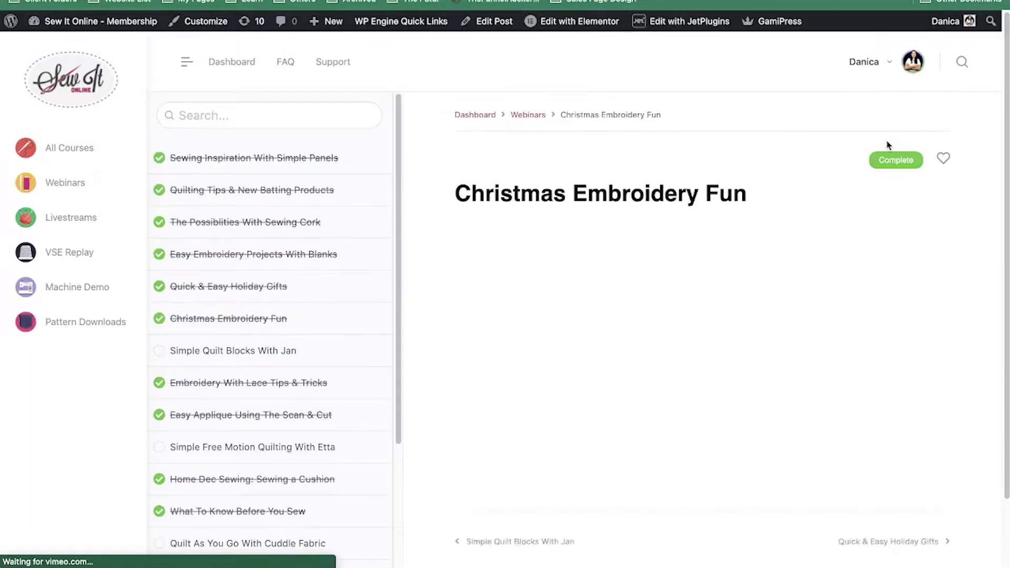
scroll(916, 169, down, 1)
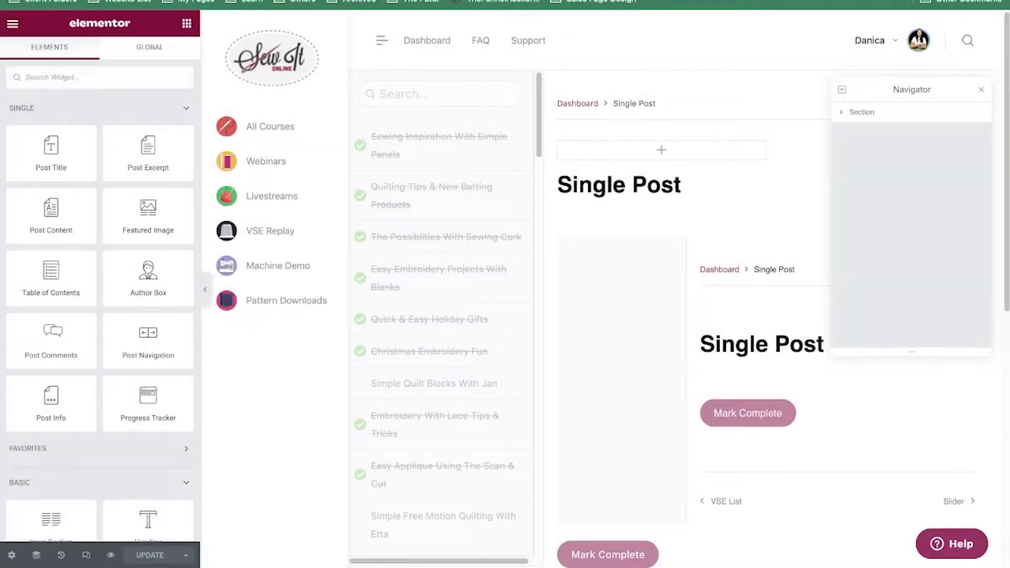
In the Single Post template, show the element structure clear of the post content and select the Status: Complete heading.
click(981, 90)
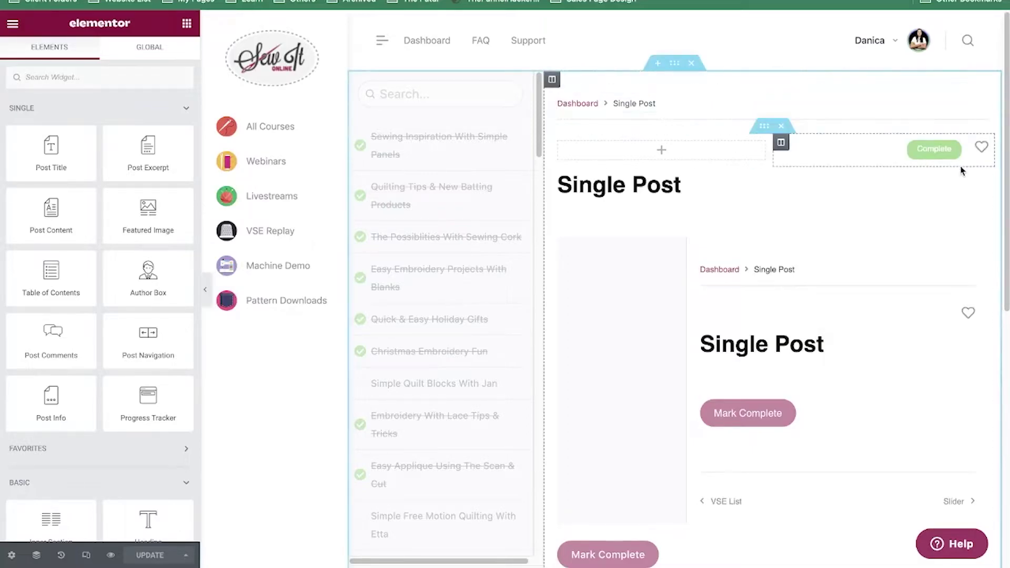
scroll(958, 155, down, 4)
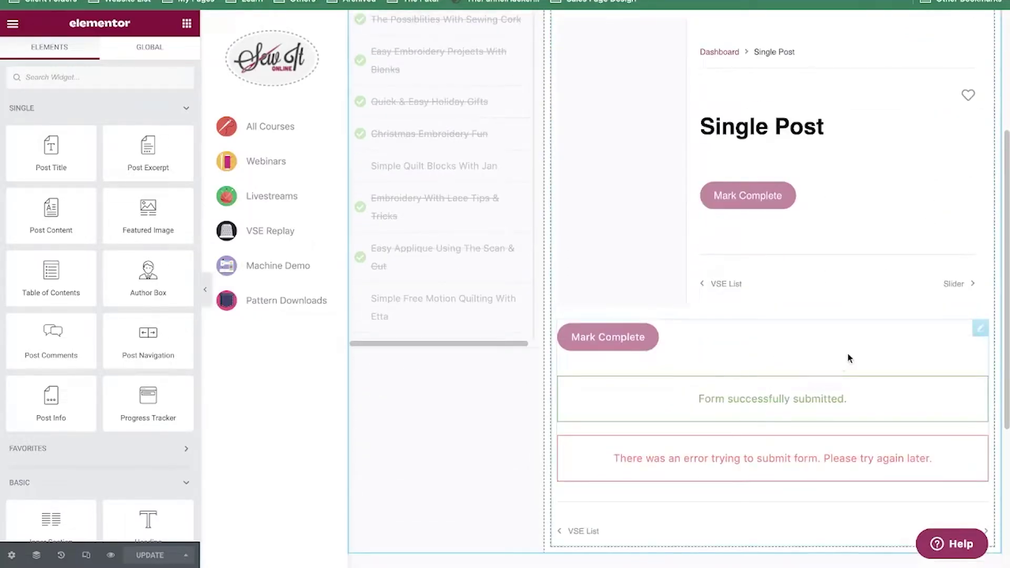
scroll(847, 357, up, 4)
right_click(857, 154)
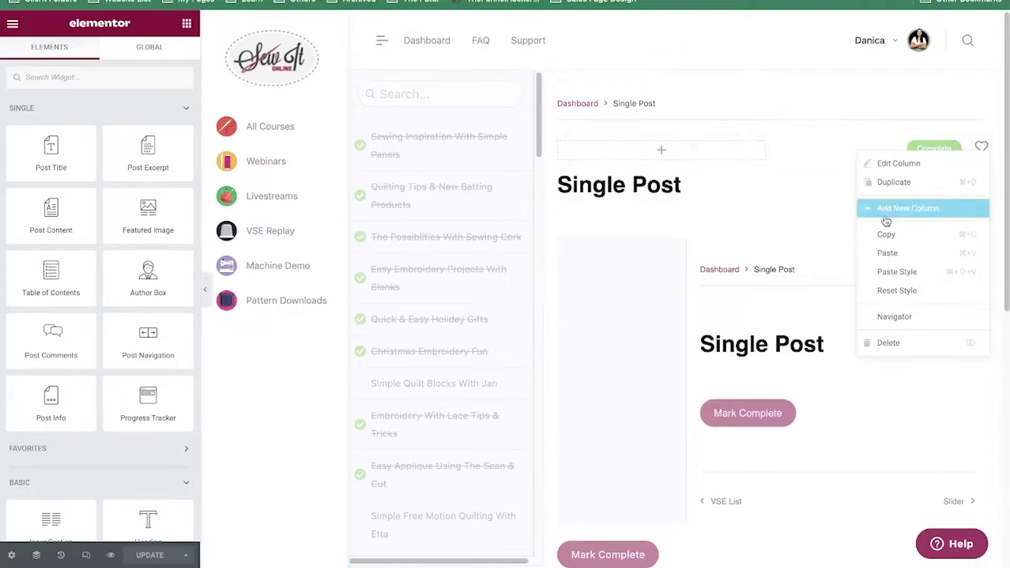
click(892, 316)
drag(901, 88, 435, 101)
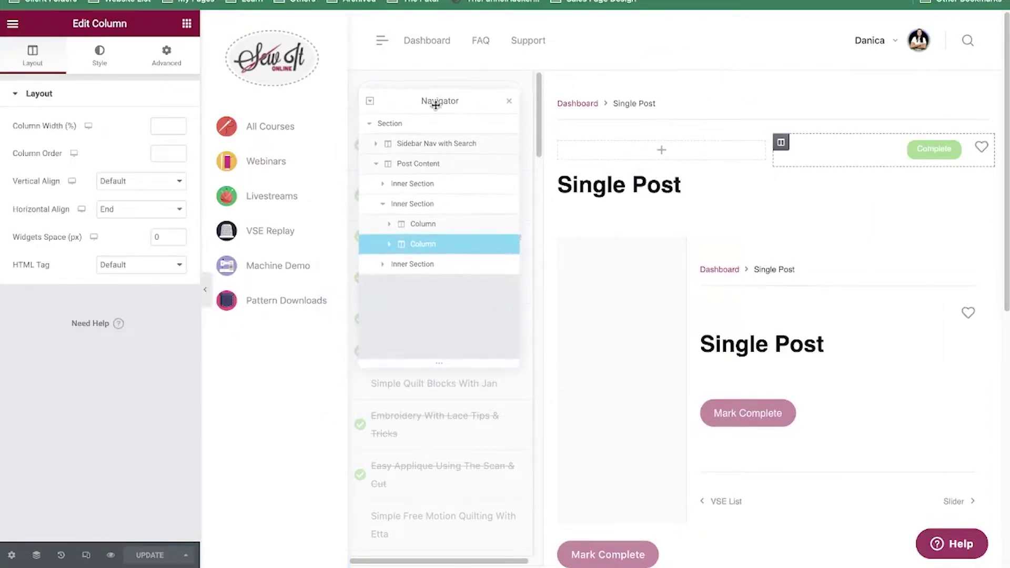
click(390, 245)
click(426, 272)
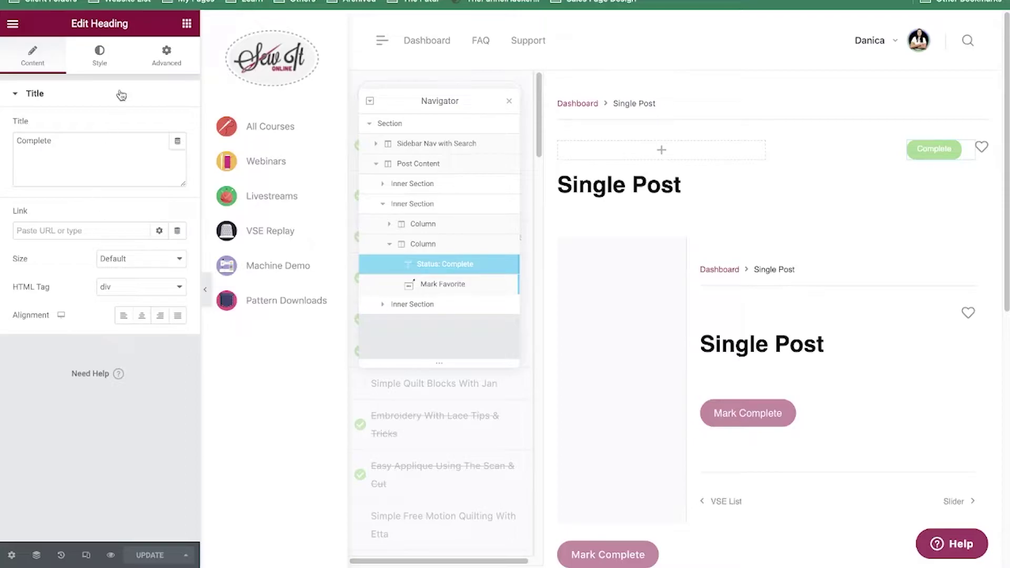
Inspect the Status: Complete heading's Dynamic Visibility condition and the relation settings of its Related Items field.
click(161, 64)
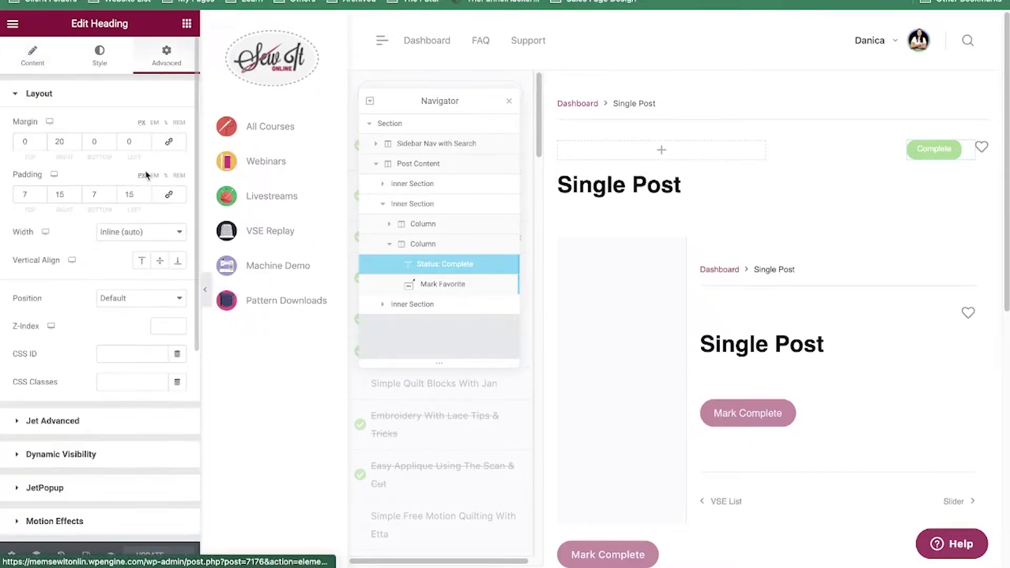
scroll(131, 321, down, 1)
click(103, 404)
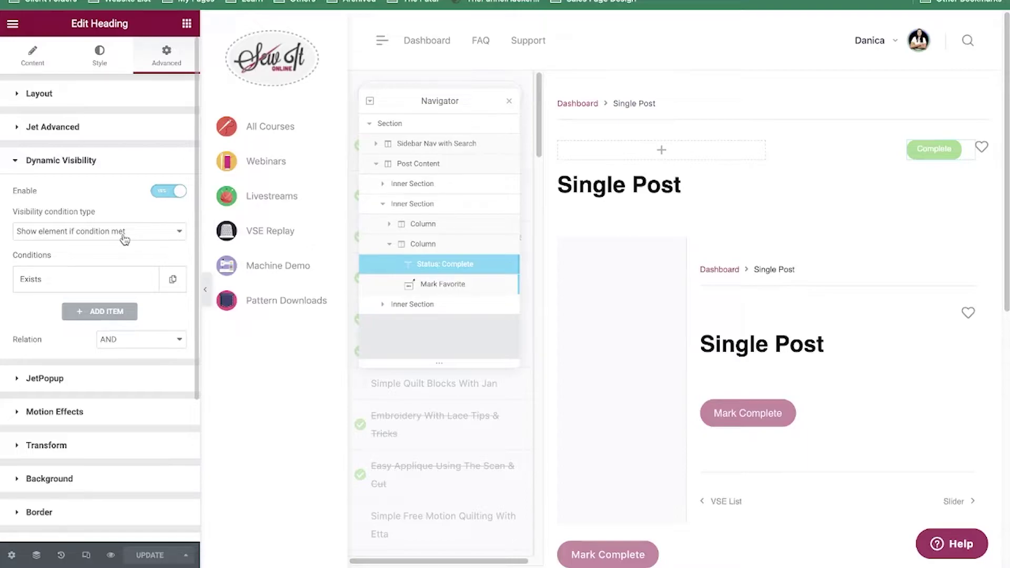
click(99, 280)
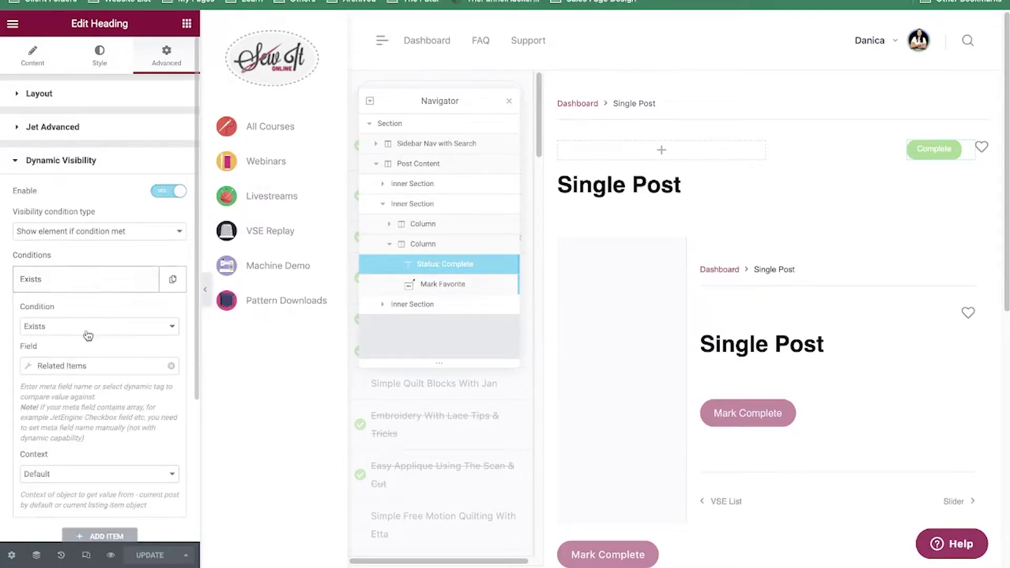
click(30, 367)
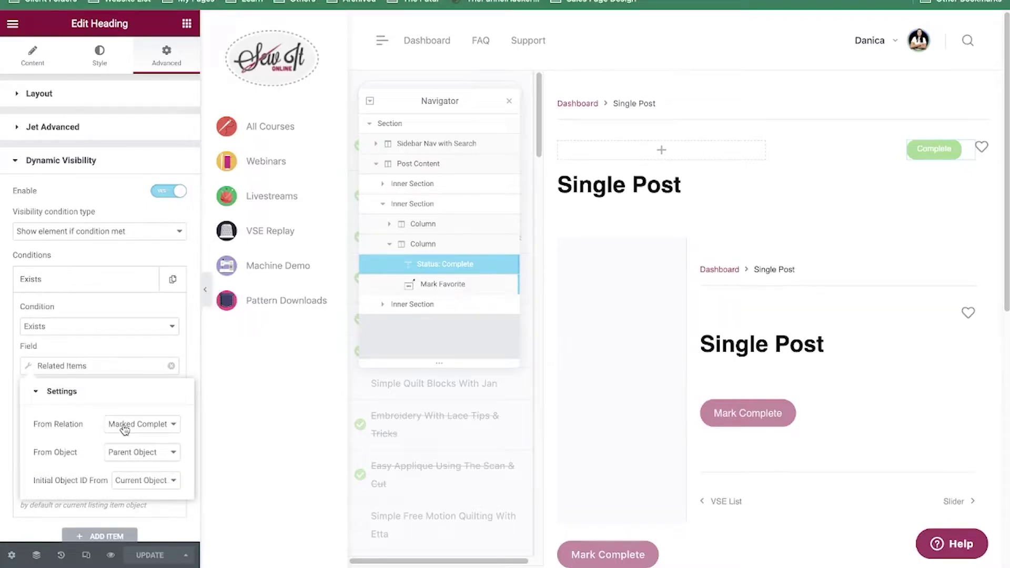
click(115, 191)
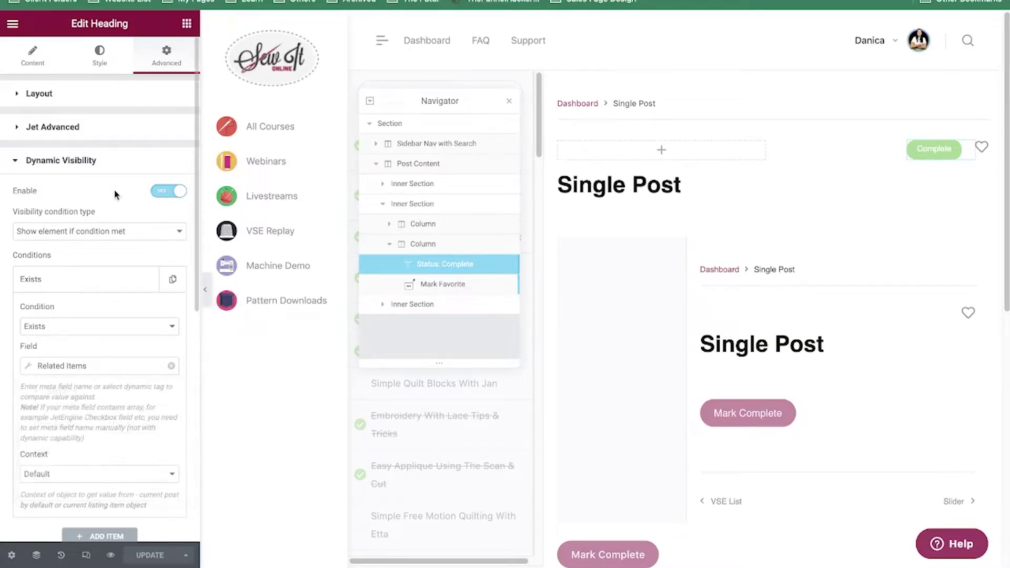
click(29, 163)
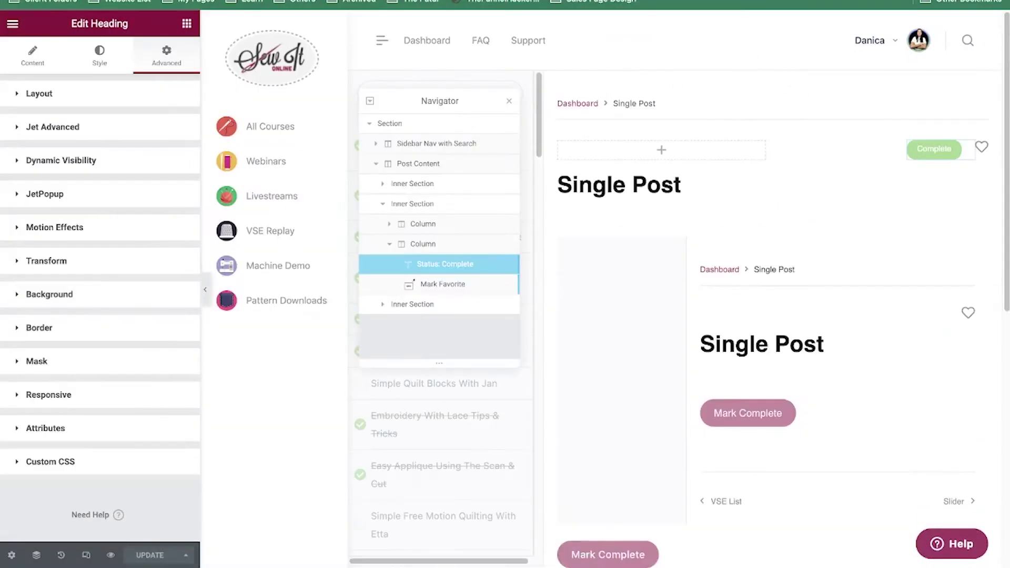
Inspect the Dynamic Visibility settings of the Mark Complete JetForm, and reselect the Status: Complete heading for comparison.
scroll(764, 348, down, 5)
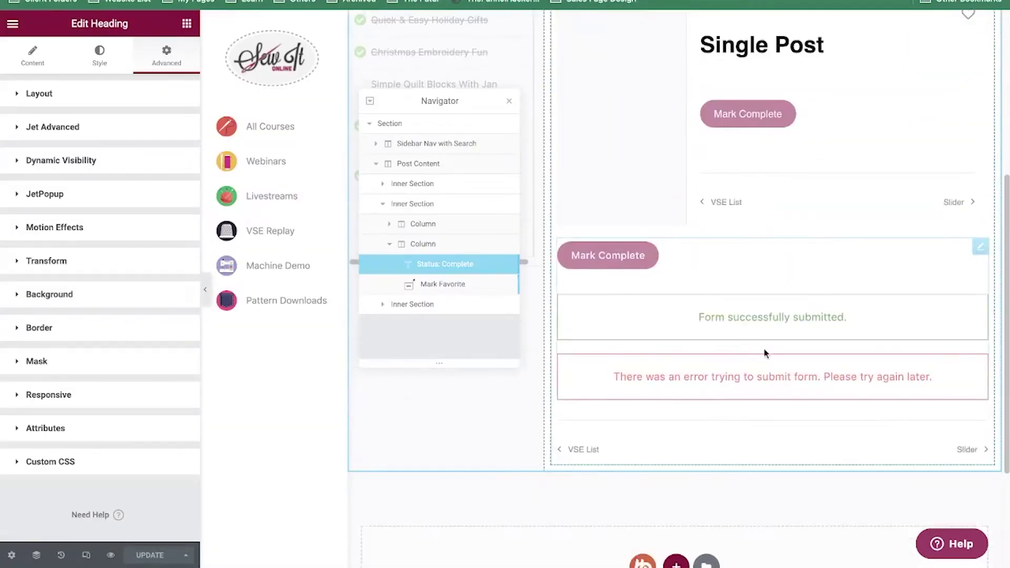
click(980, 247)
click(171, 66)
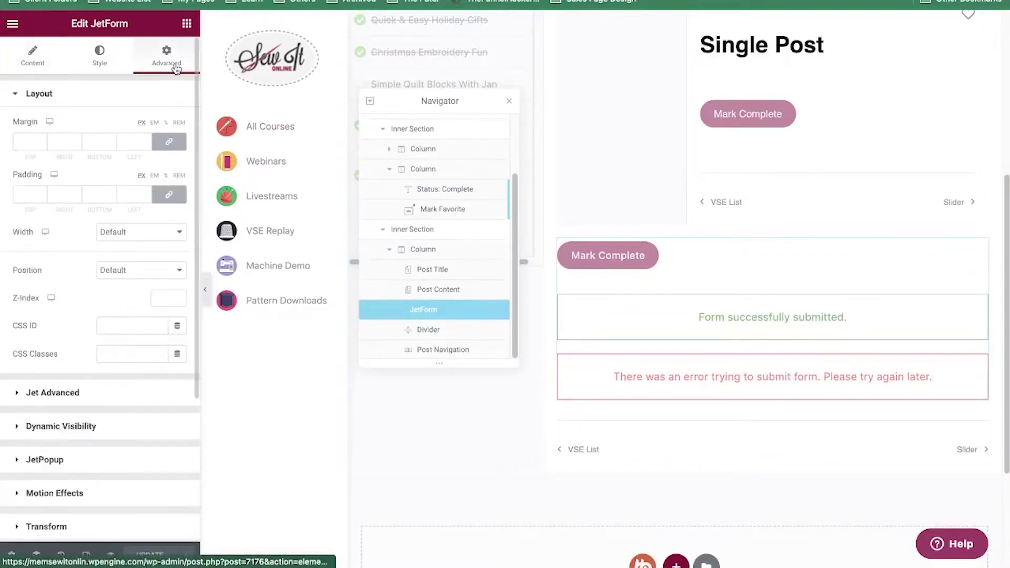
click(110, 435)
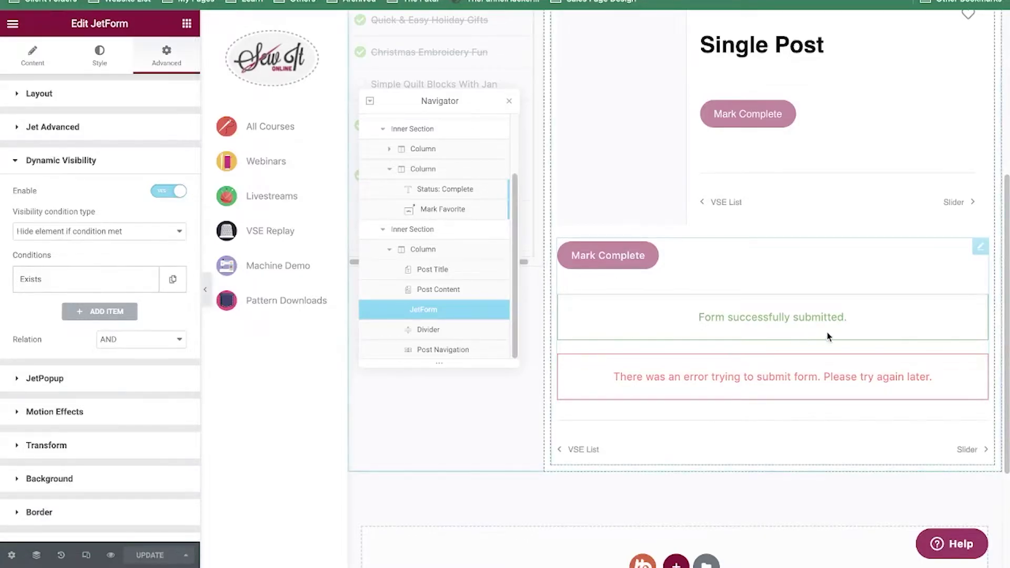
click(957, 147)
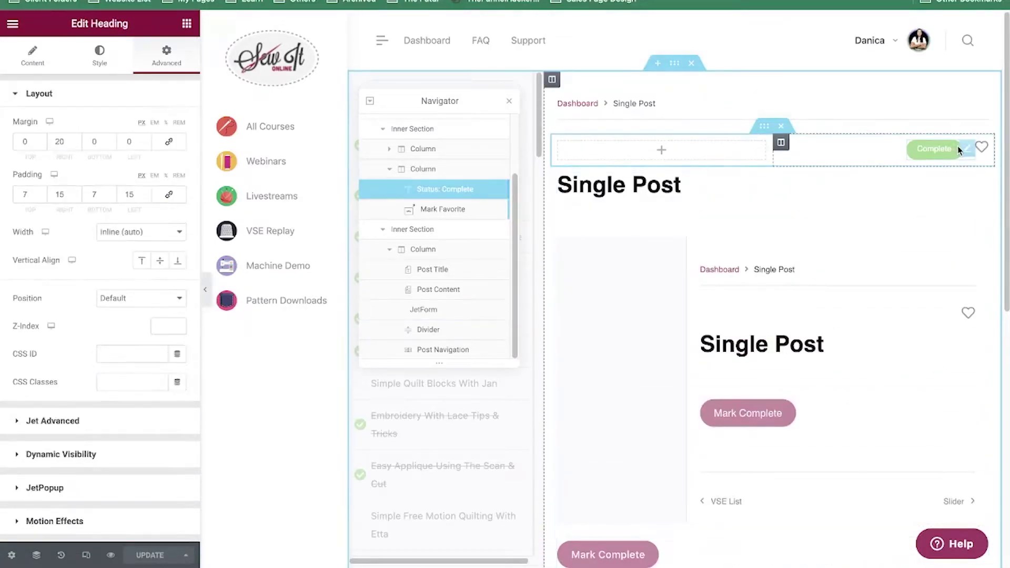
Return to the Christmas Embroidery Fun webinar page and open the sidebar navigation's listing item template in Elementor.
scroll(851, 312, down, 2)
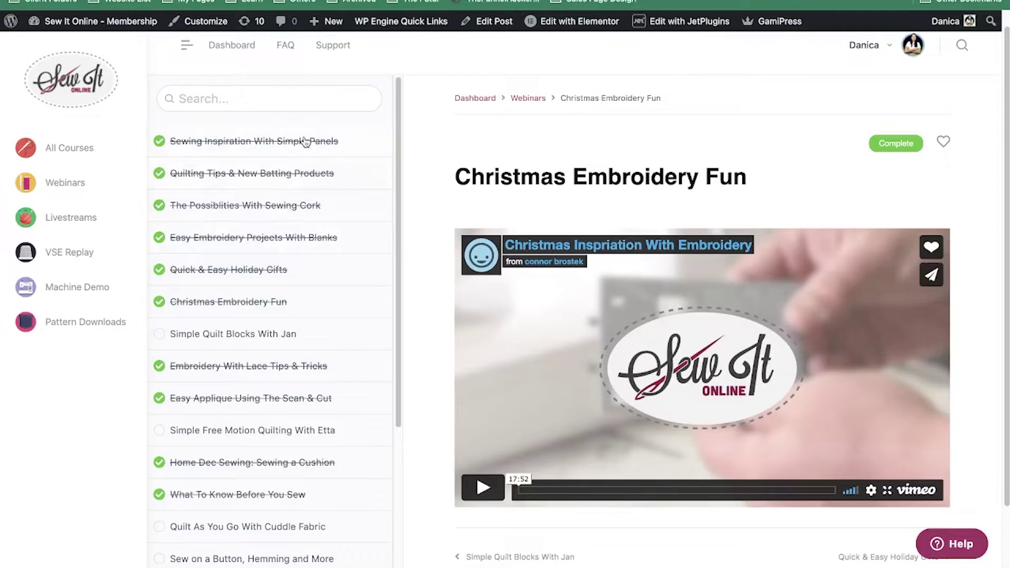
mouse_move(720, 23)
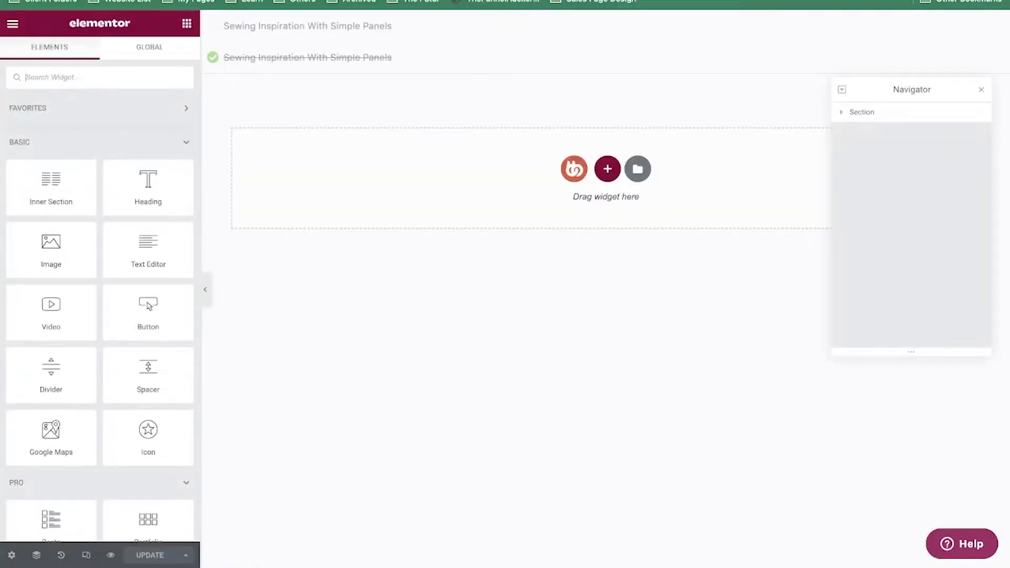
Inspect the icon settings of the two title Dynamic Fields in the listing template, comparing them with the webinar page's sidebar list.
click(661, 30)
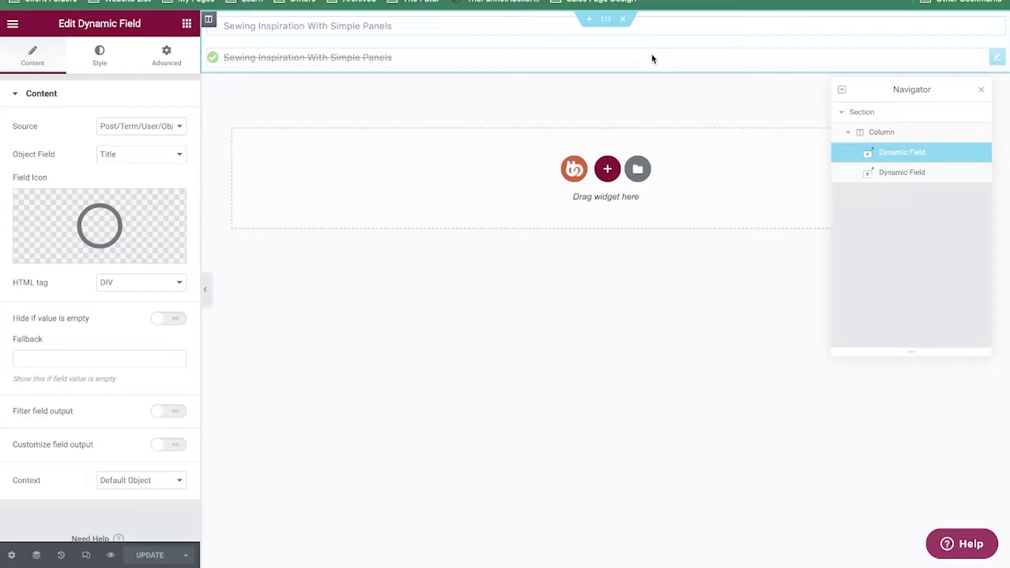
click(652, 58)
click(683, 26)
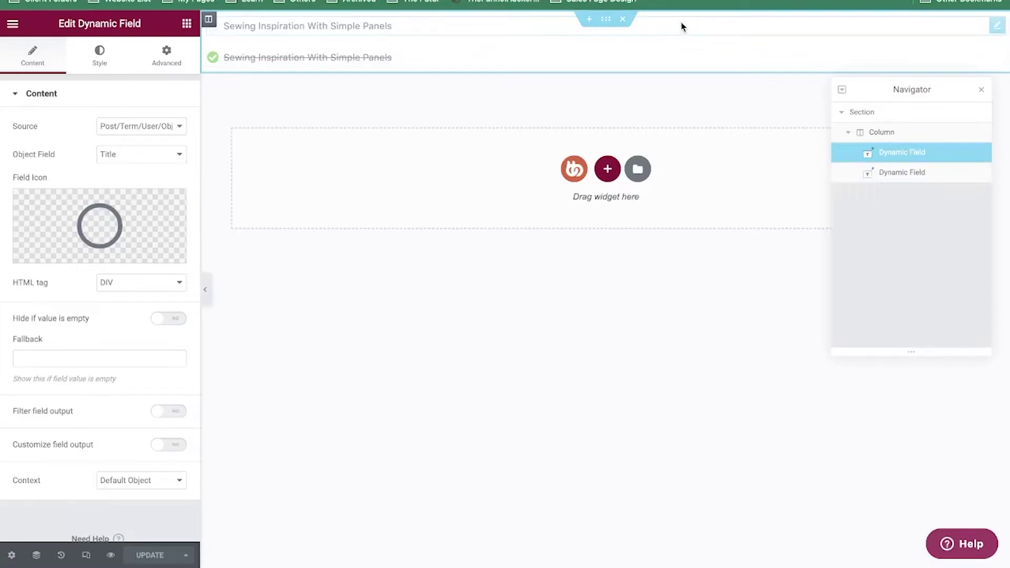
click(511, 1)
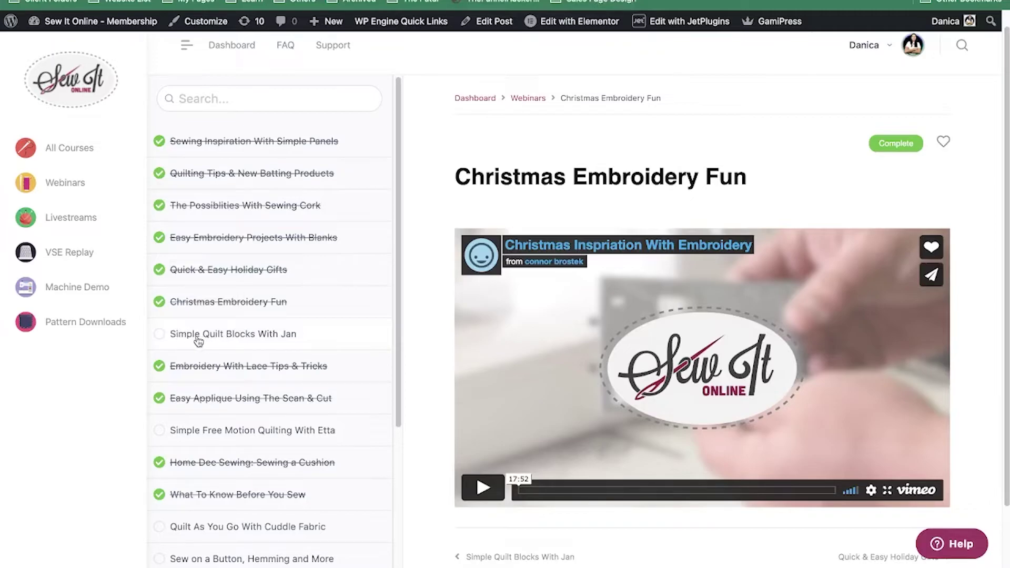
click(459, 0)
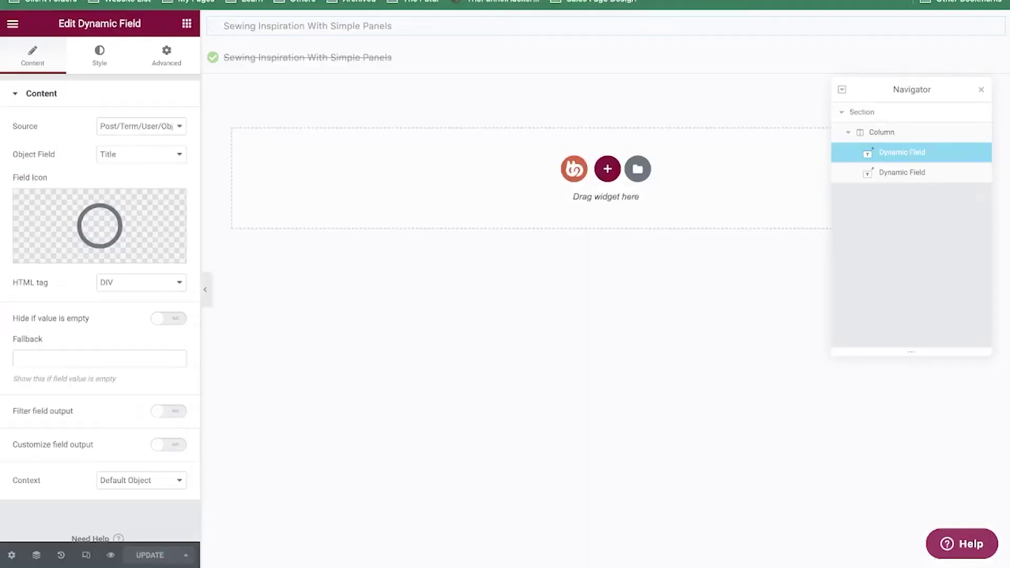
click(460, 56)
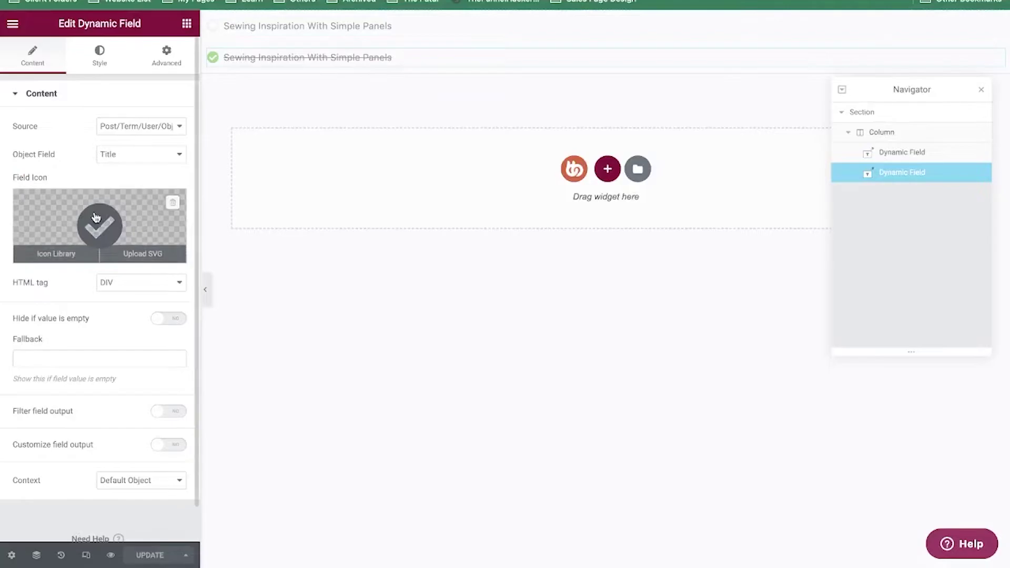
Return to the Christmas Embroidery Fun webinar page and review the completed and uncompleted entries in its sidebar list.
click(511, 1)
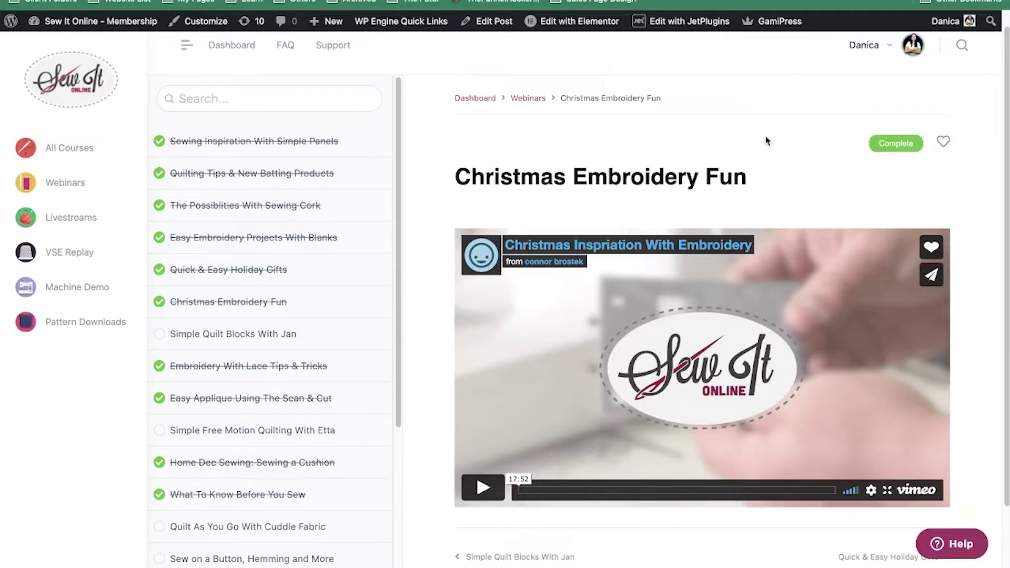
scroll(760, 168, down, 2)
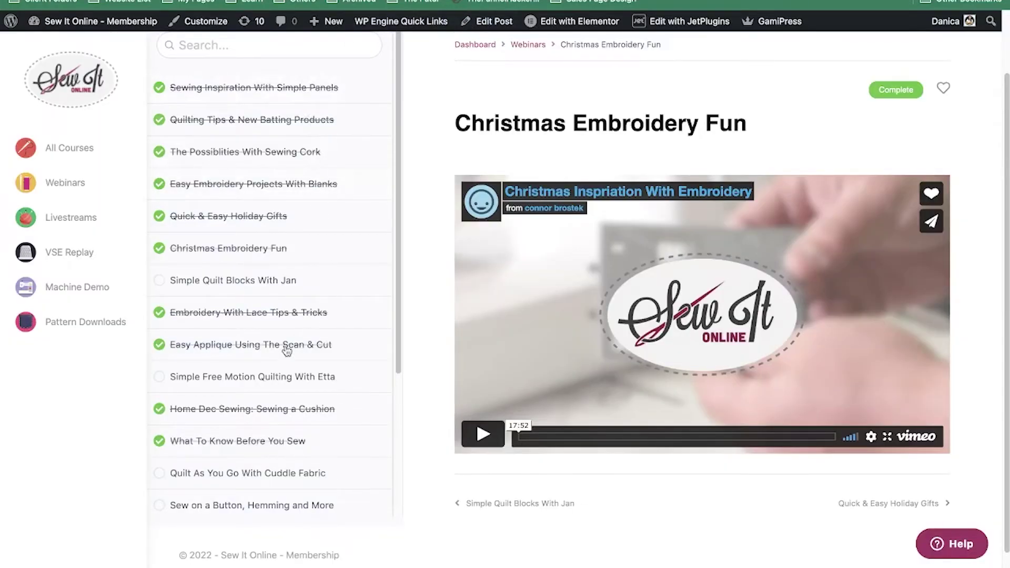
scroll(506, 105, down, 1)
scroll(613, 98, up, 3)
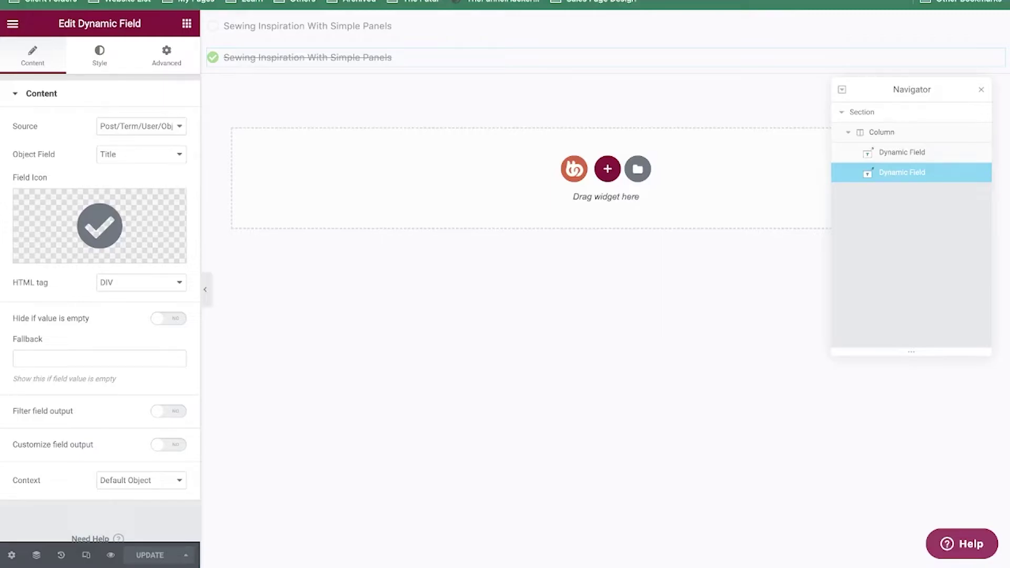
Compare the two title Dynamic Fields in the listing template again and open the Dynamic Visibility settings of the empty-circle one.
click(519, 36)
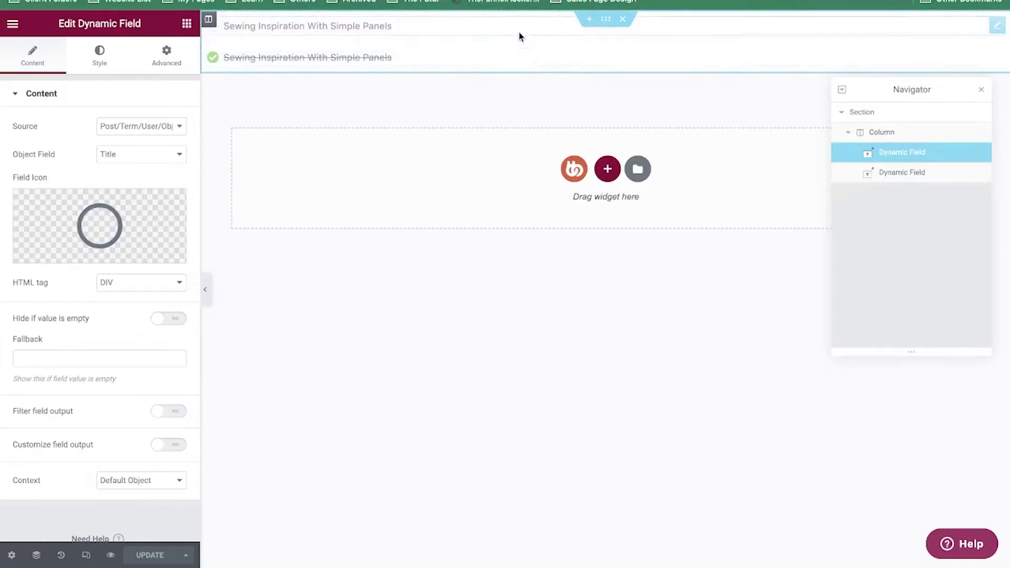
click(519, 60)
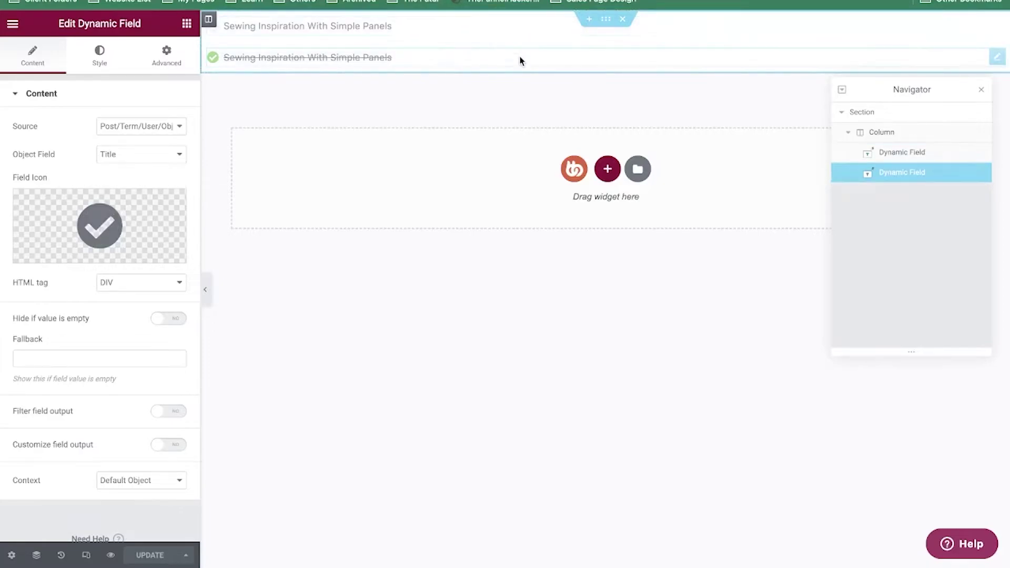
click(415, 35)
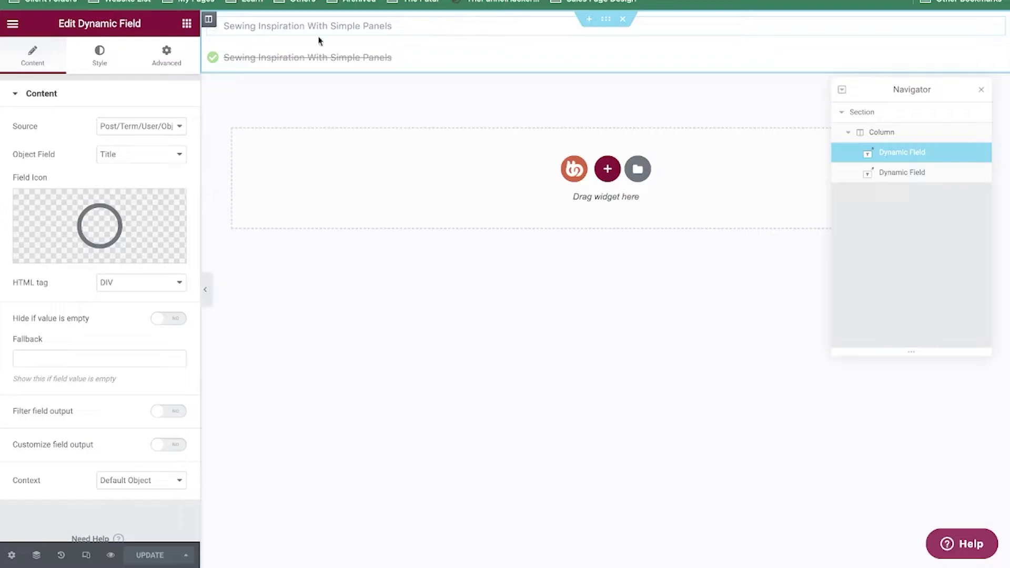
click(177, 72)
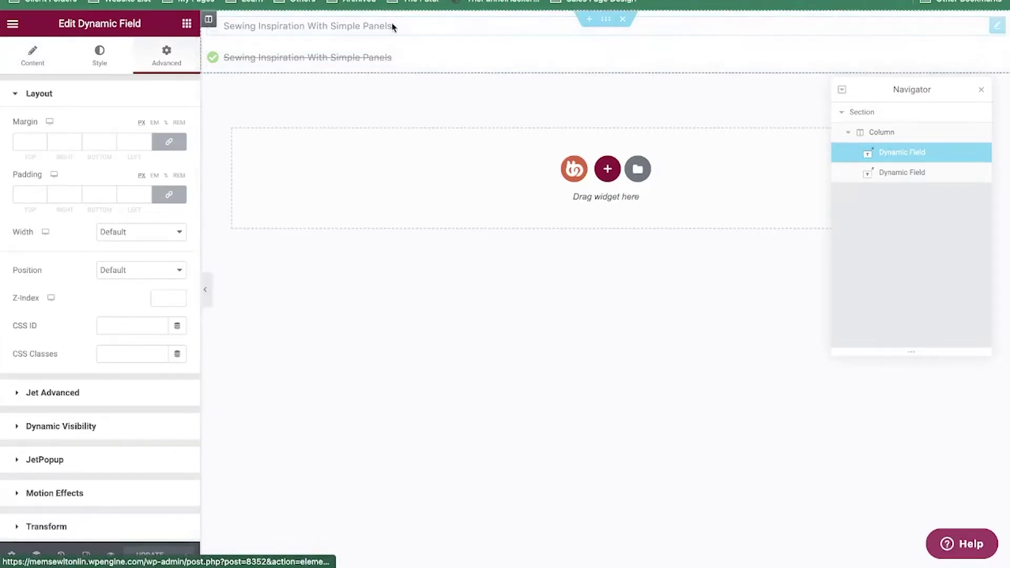
scroll(138, 342, down, 2)
click(111, 297)
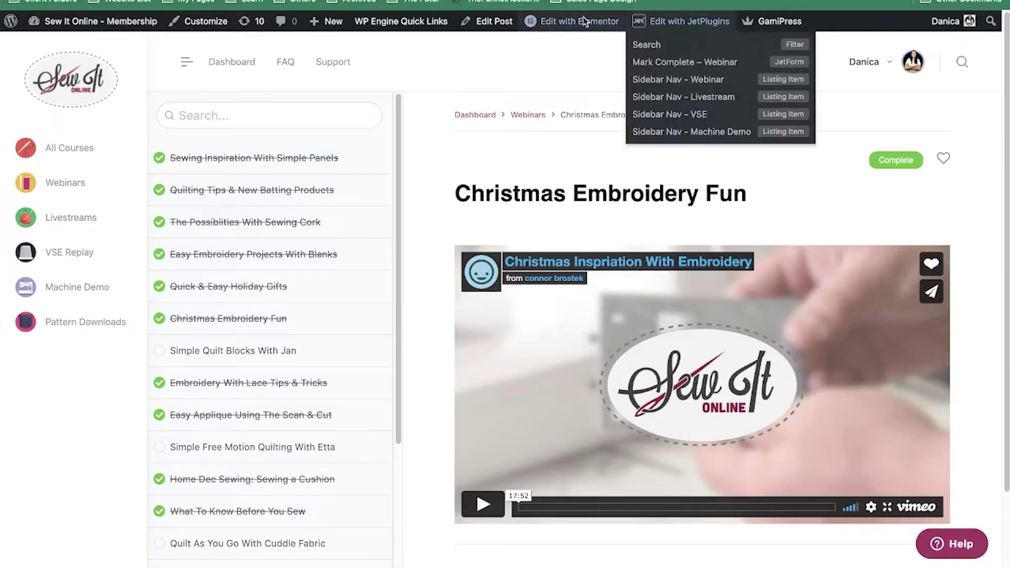
On the Christmas Embroidery Fun webinar page, demonstrate collapsing and expanding the site's main side menu.
mouse_move(584, 21)
click(547, 46)
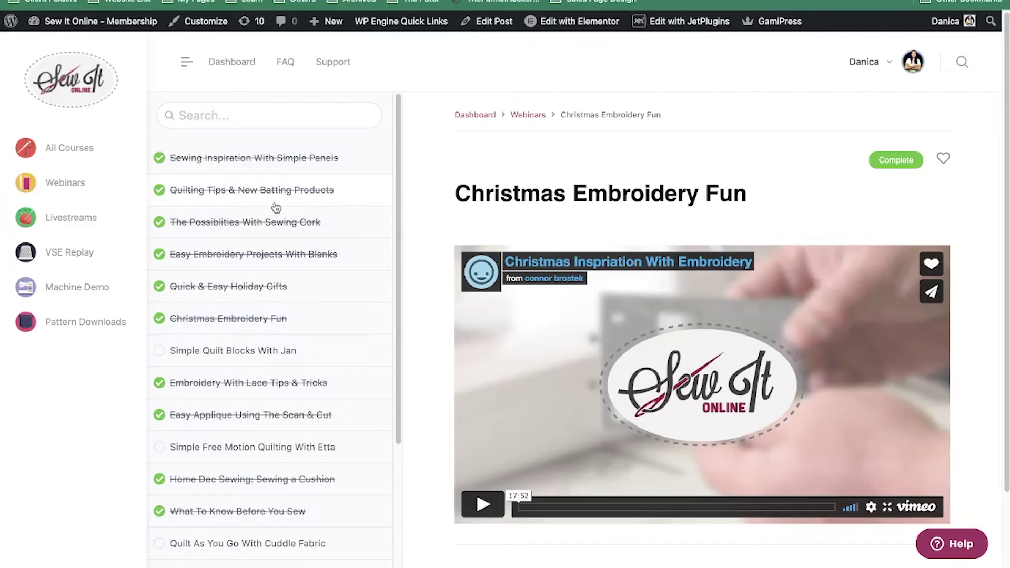
click(184, 66)
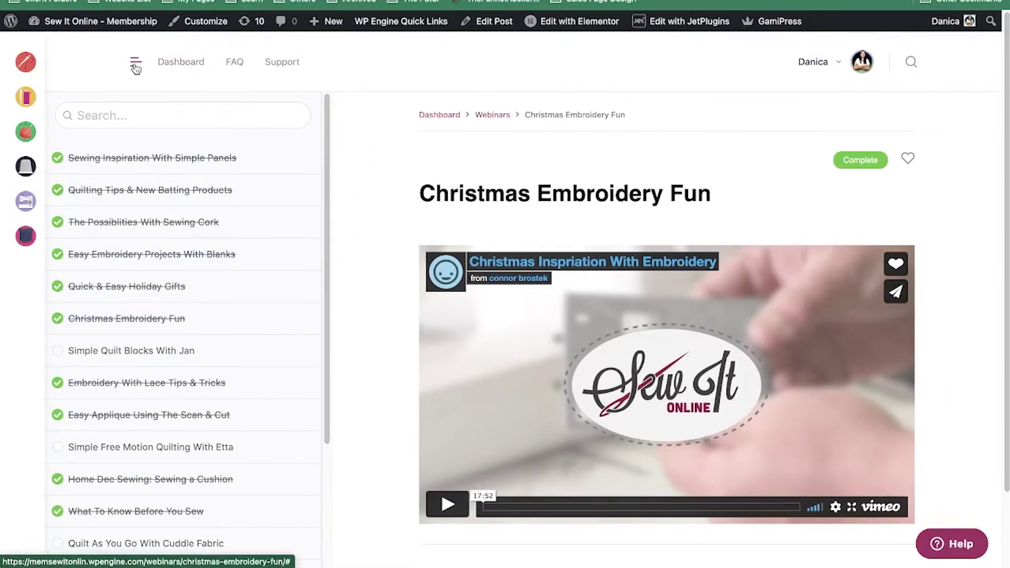
click(137, 66)
click(185, 63)
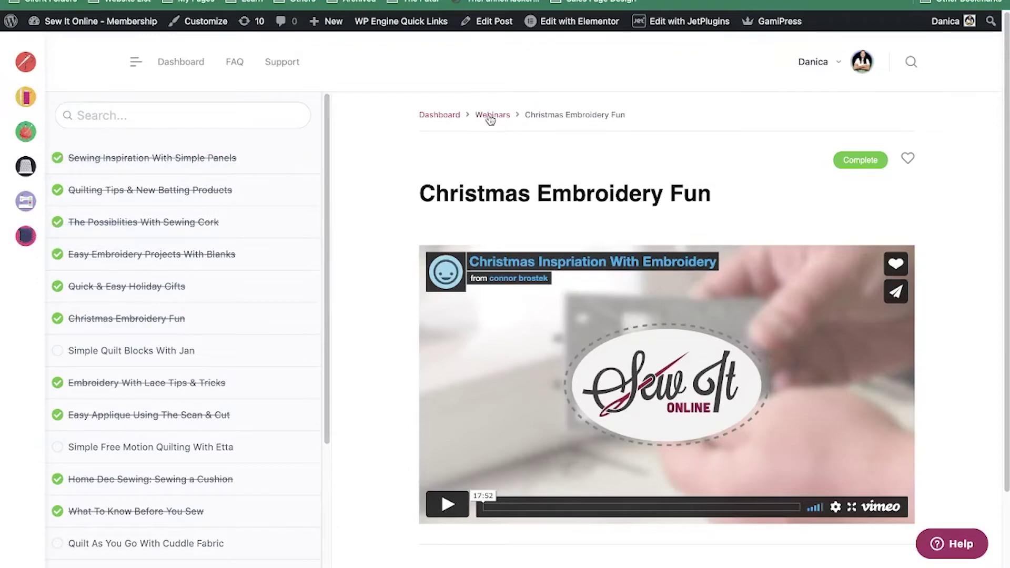
click(136, 62)
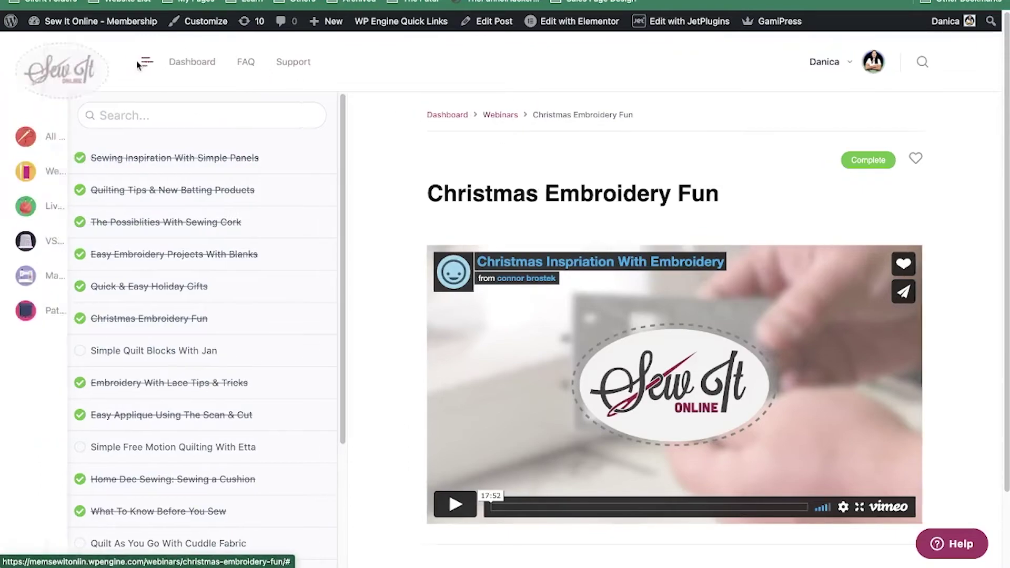
Open the single post template in Elementor, inspect the Breadcrumbs widget above the post title, and search the widget library for "brea".
click(579, 21)
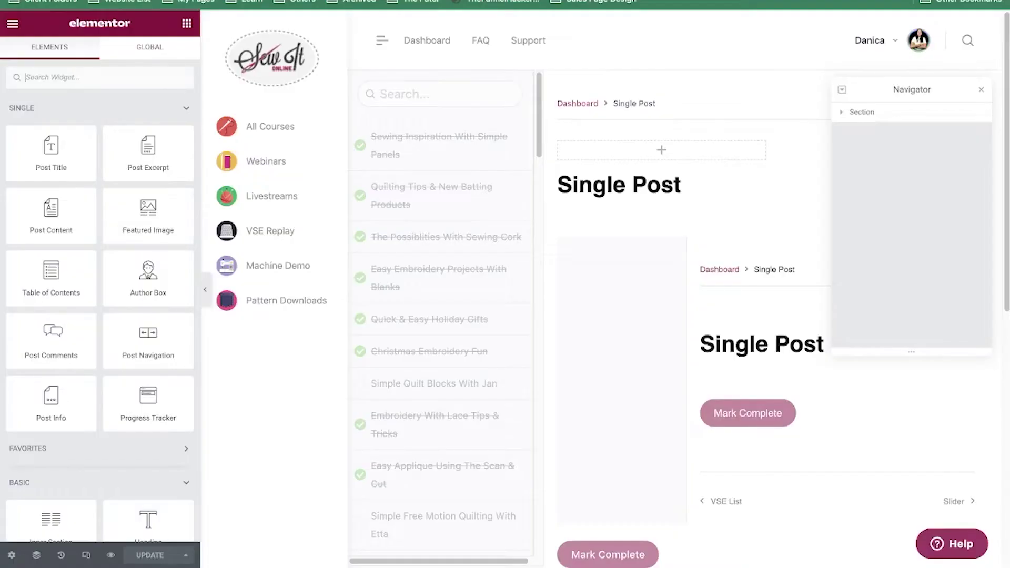
click(686, 100)
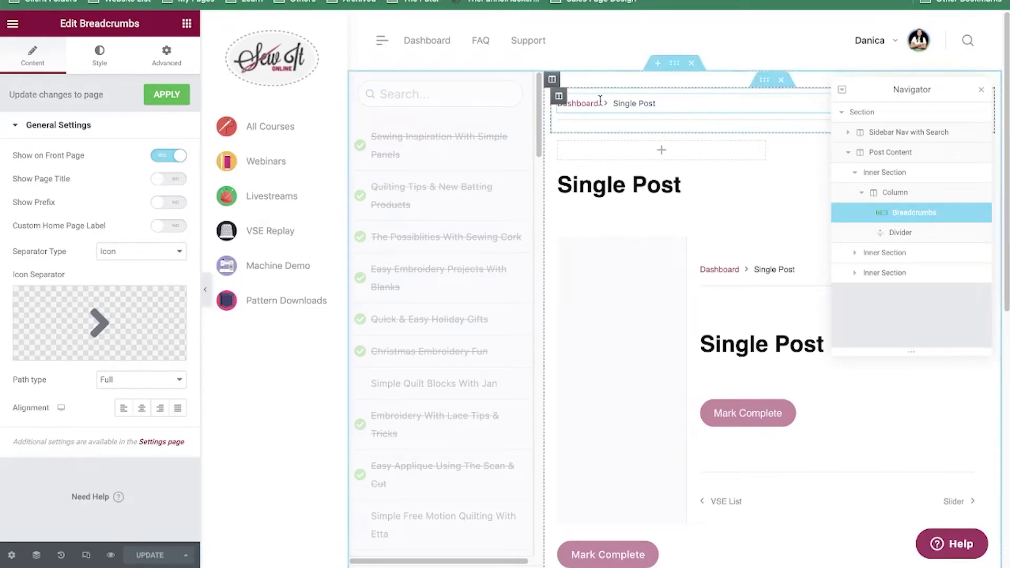
click(178, 28)
text(brea)
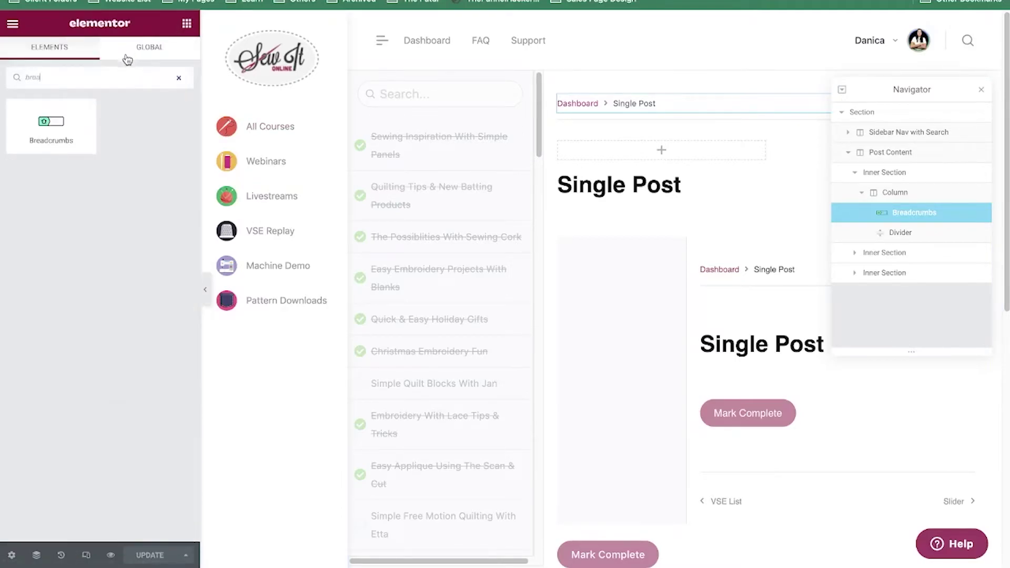
click(180, 76)
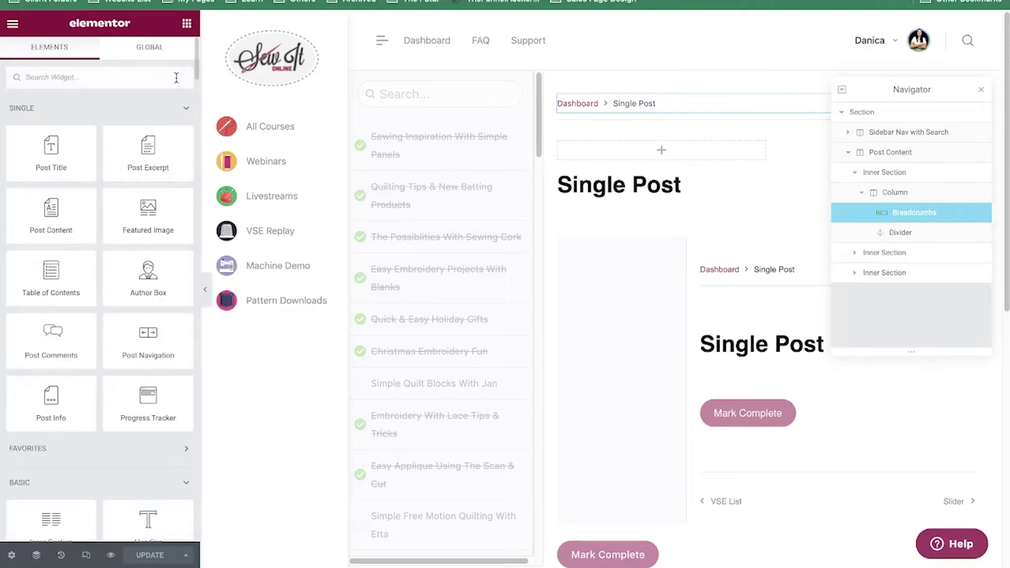
Browse the widget library, and inspect the Divider and Breadcrumbs widgets in the Post Content column's first inner section.
scroll(118, 239, down, 10)
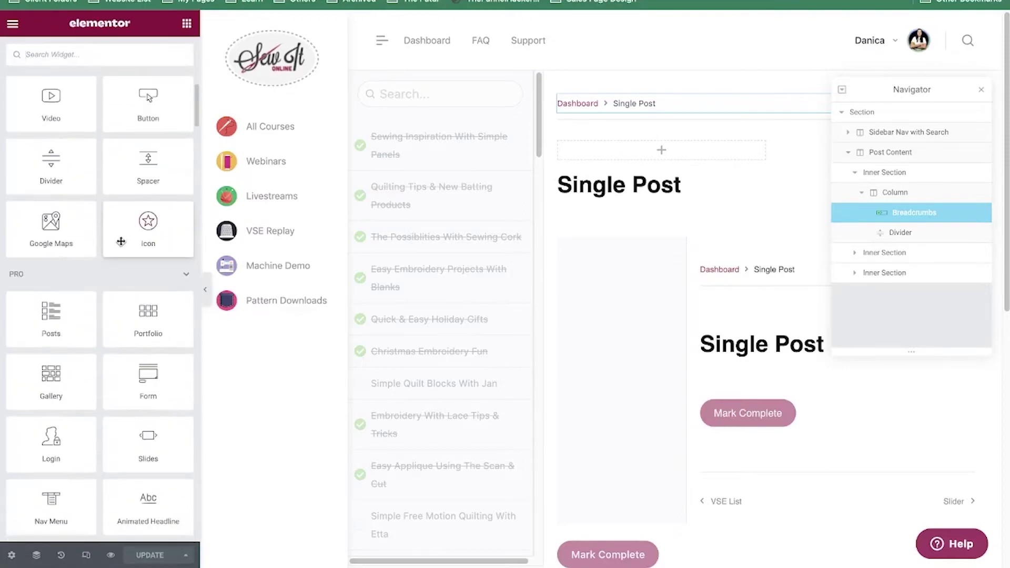
scroll(120, 242, up, 9)
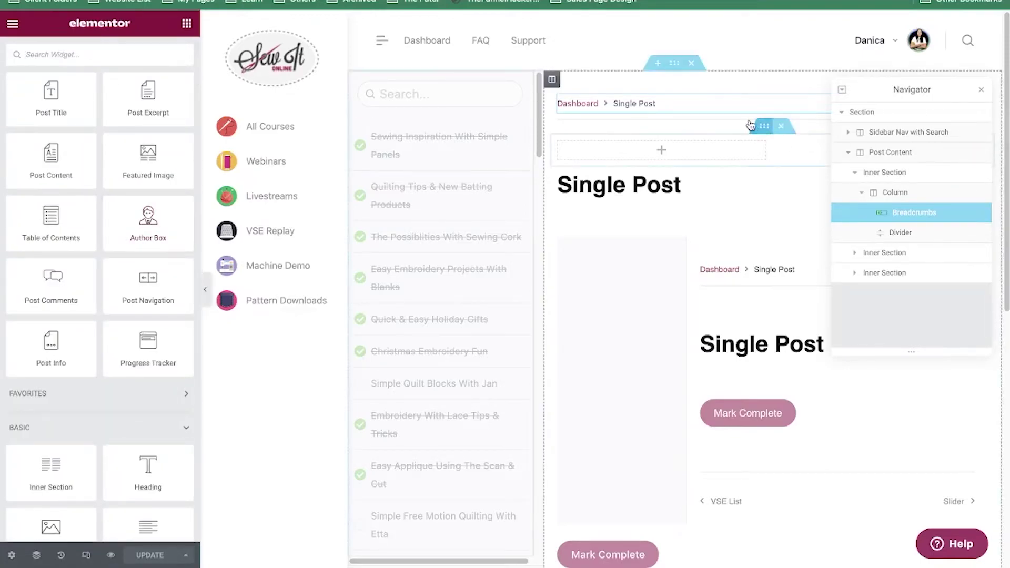
click(914, 234)
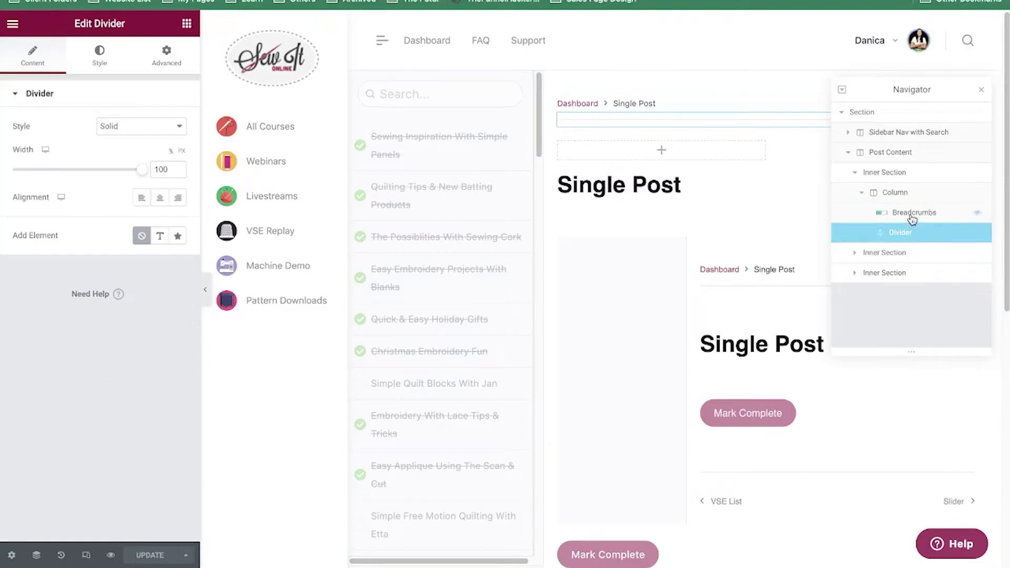
click(910, 214)
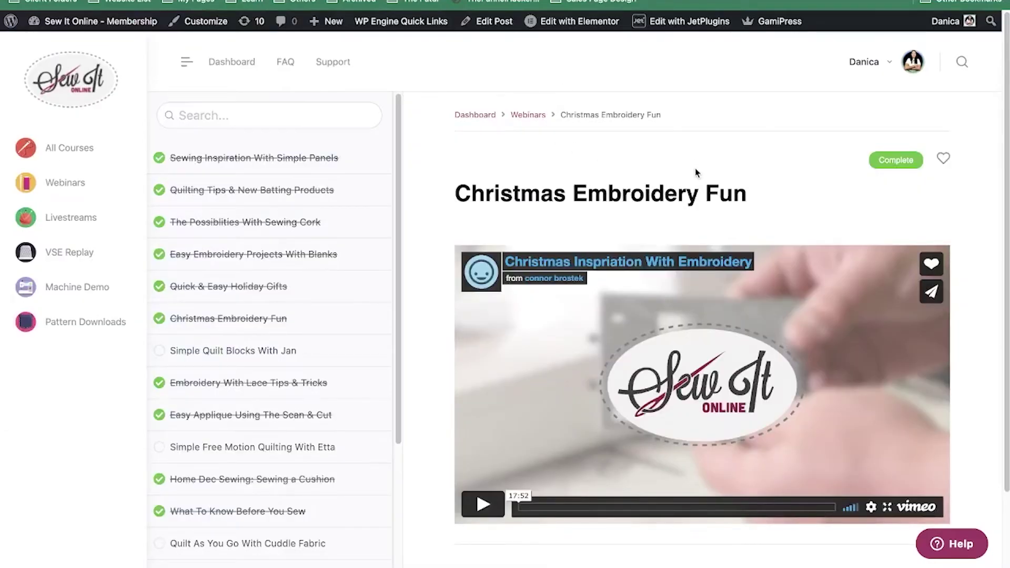
From the Christmas Embroidery Fun page, advance through the post navigation to Quick & Easy Holiday Gifts and Easy Embroidery Projects With Blanks.
scroll(708, 162, down, 3)
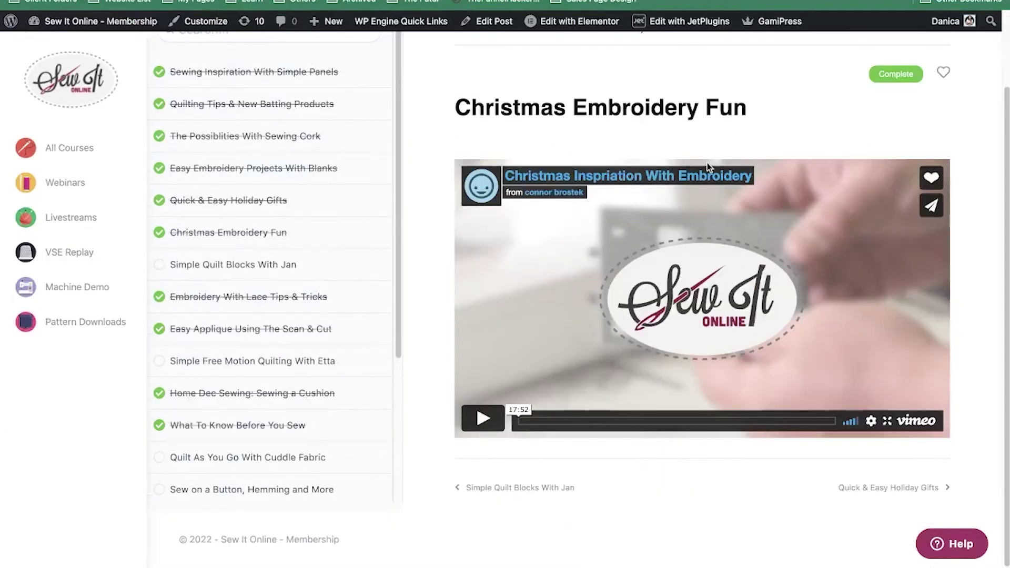
click(887, 490)
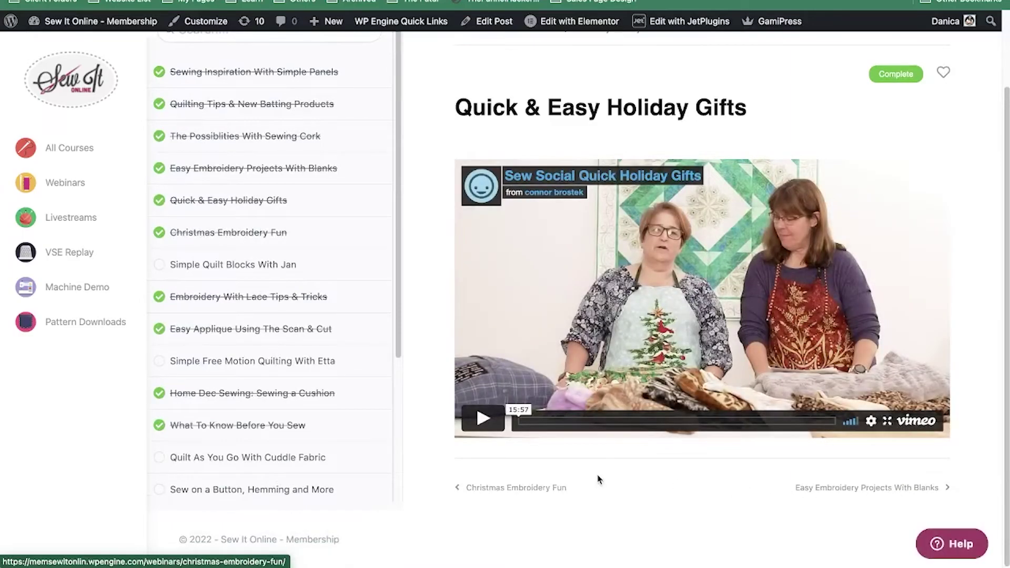
click(882, 489)
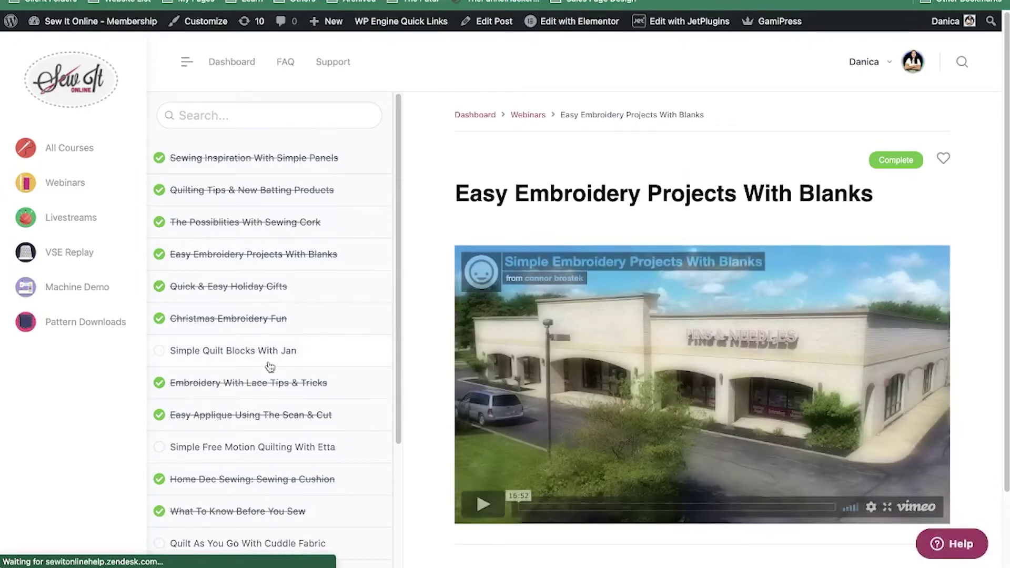
Search the webinar page's sidebar list for "project".
click(292, 115)
text(pro)
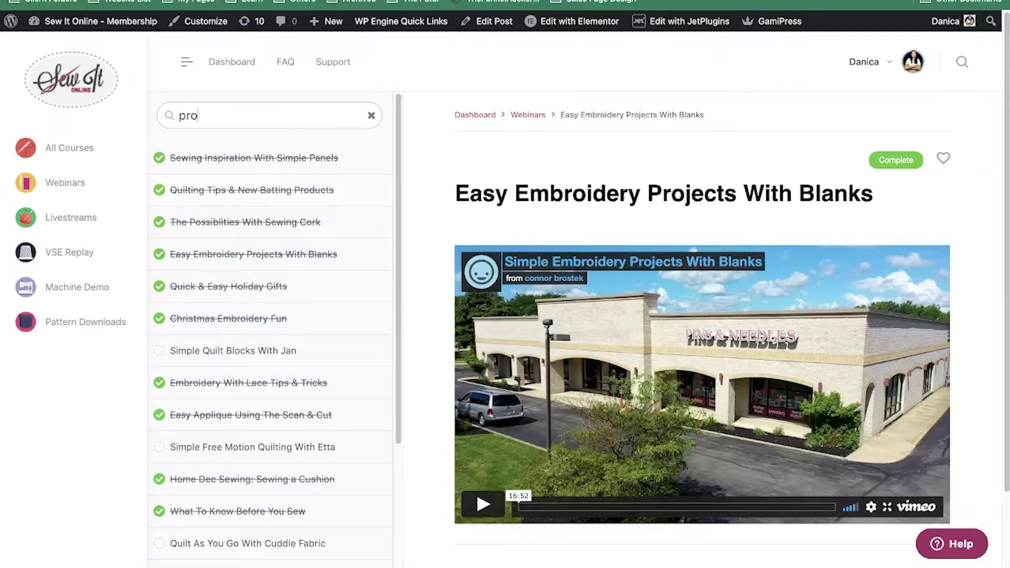
text(ject)
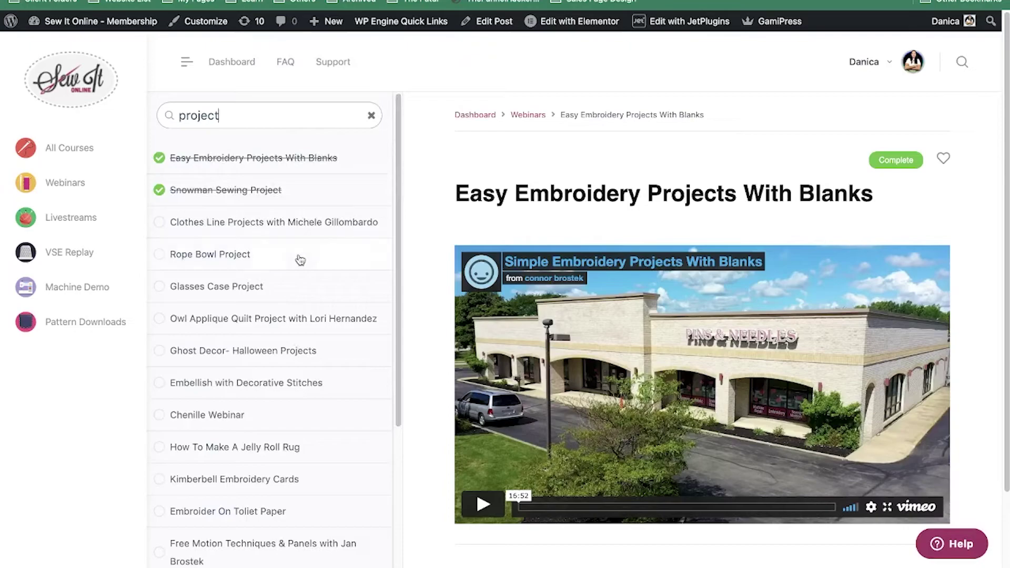
Open the Webinars overview through the breadcrumb trail and look through its webinar cards and pagination.
click(541, 117)
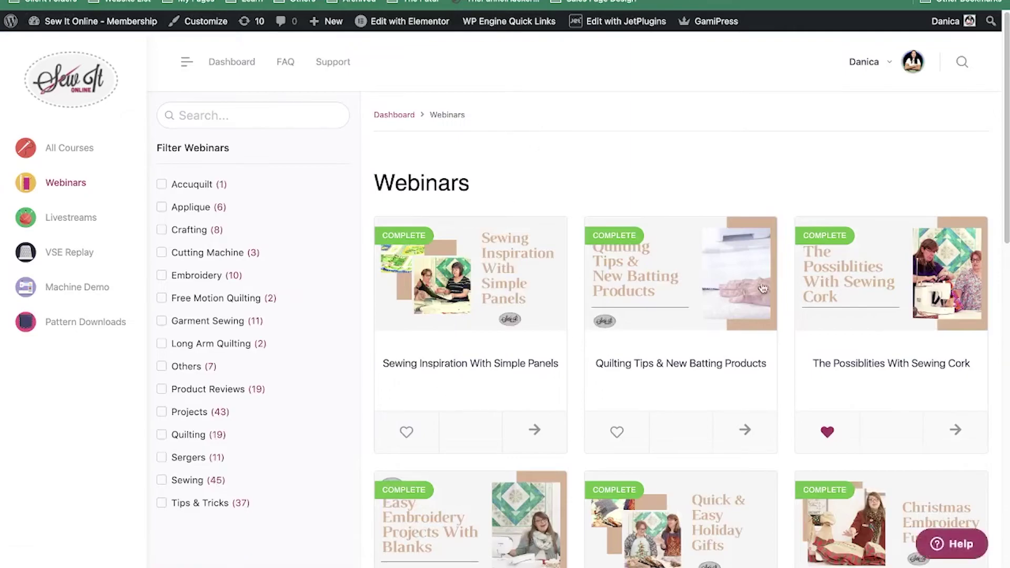
scroll(799, 336, down, 15)
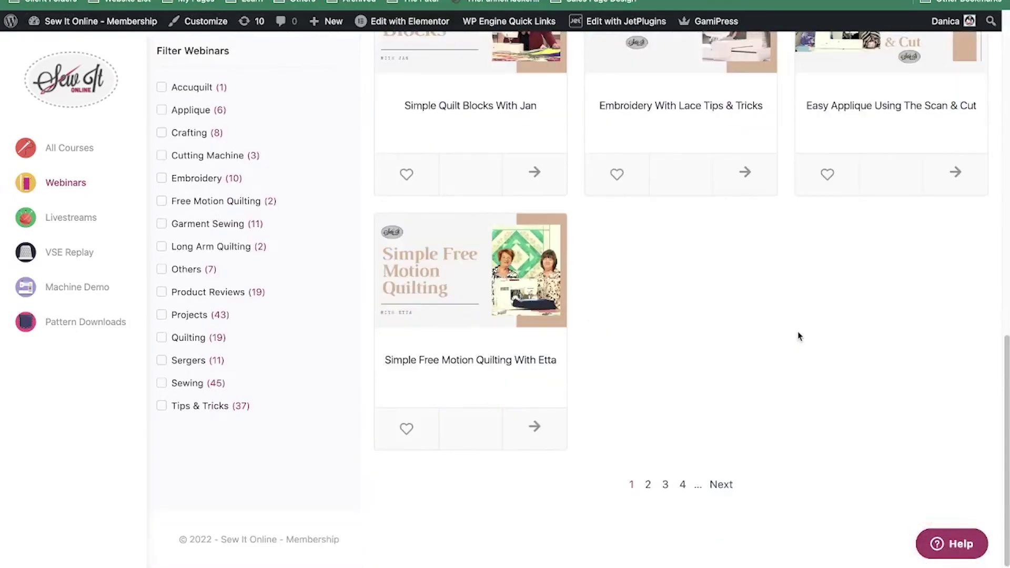
scroll(799, 336, up, 15)
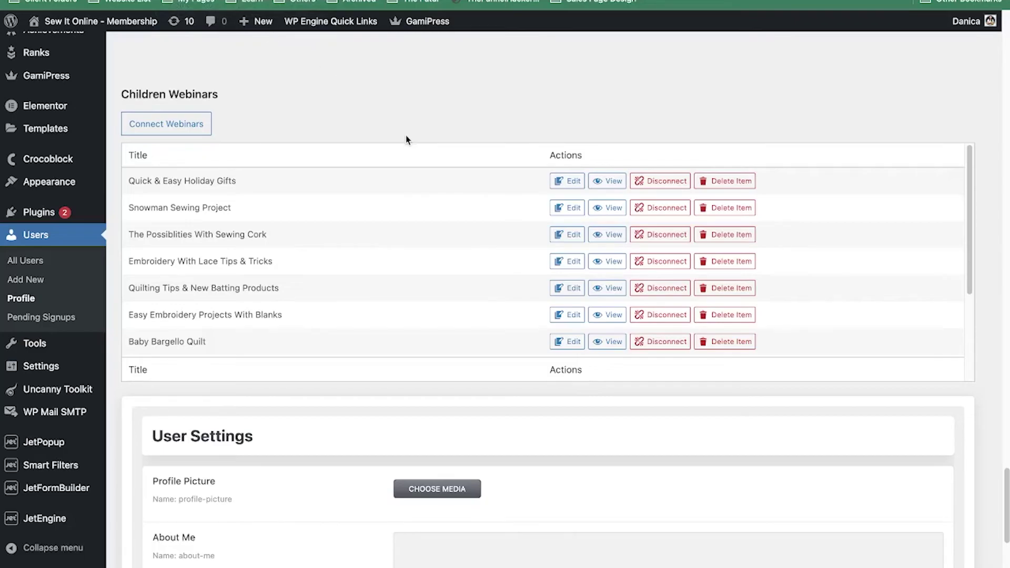
Review the WordPress user profile from the Children Webinars list up through the course progress, enrolled courses and award sections.
scroll(406, 135, up, 7)
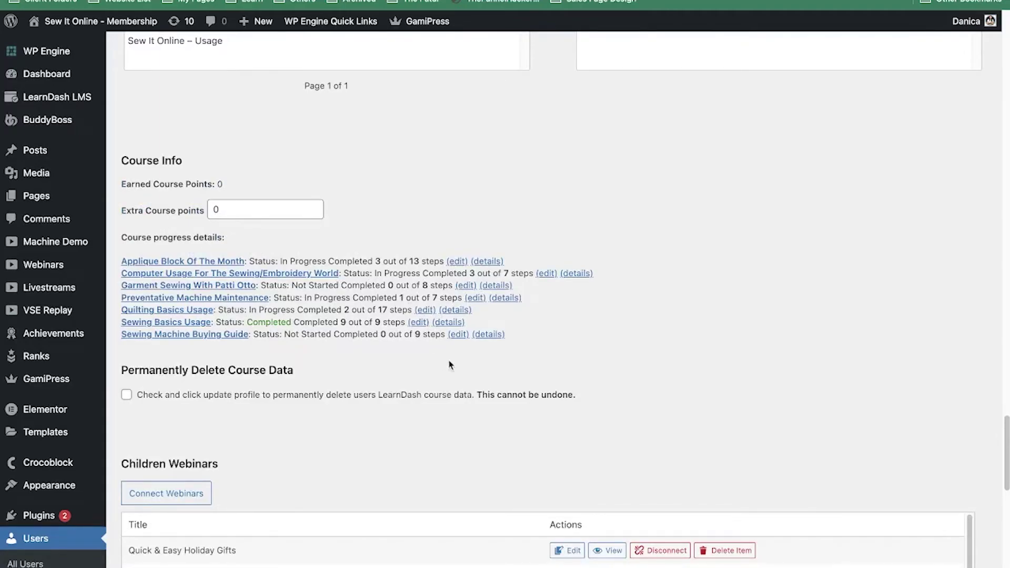
scroll(556, 264, up, 5)
scroll(592, 365, up, 4)
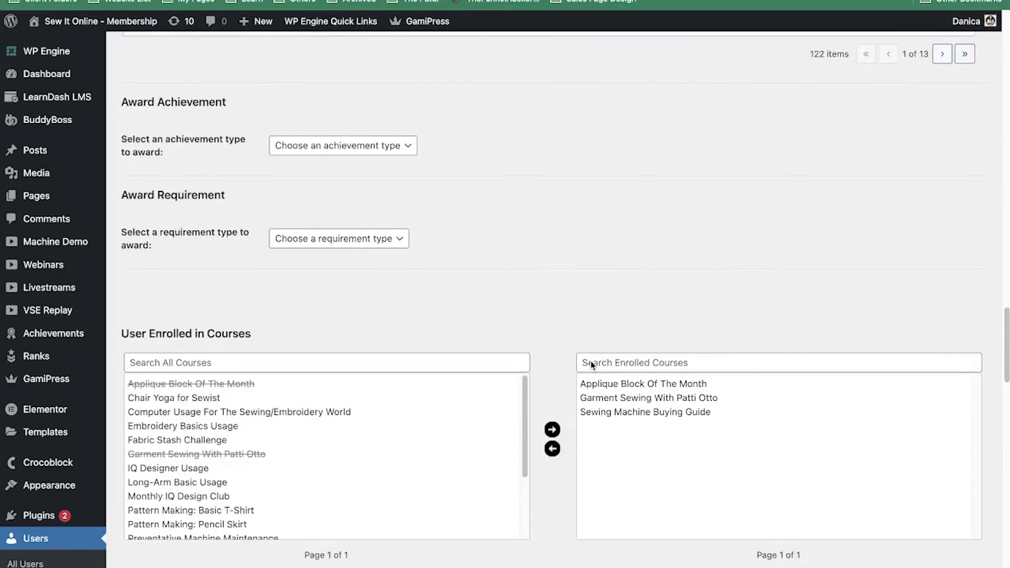
Look through the full Children Webinars list in the user profile, from the first connected webinar to the last.
scroll(591, 366, down, 15)
scroll(592, 366, down, 5)
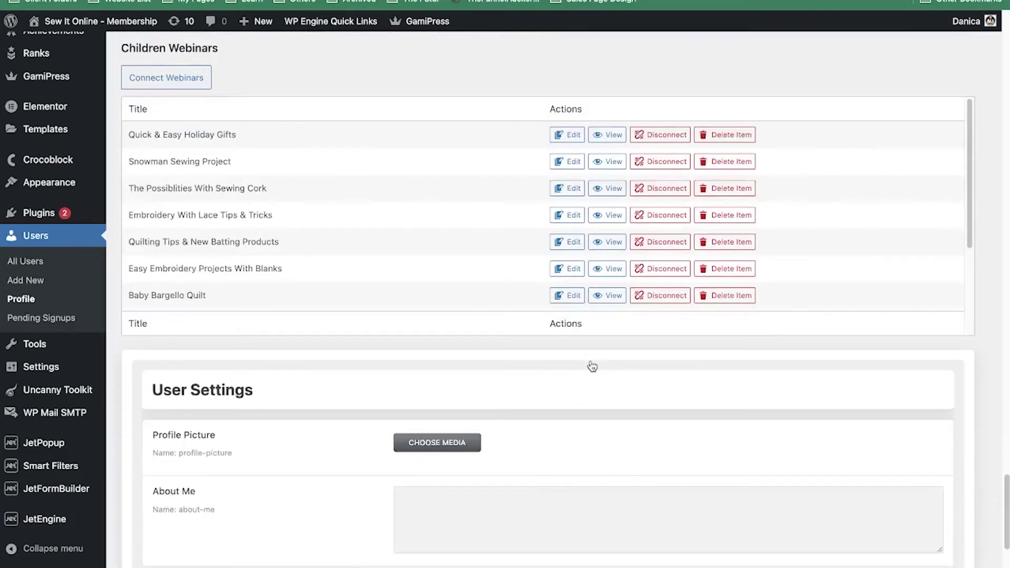
scroll(527, 352, up, 1)
scroll(437, 315, down, 3)
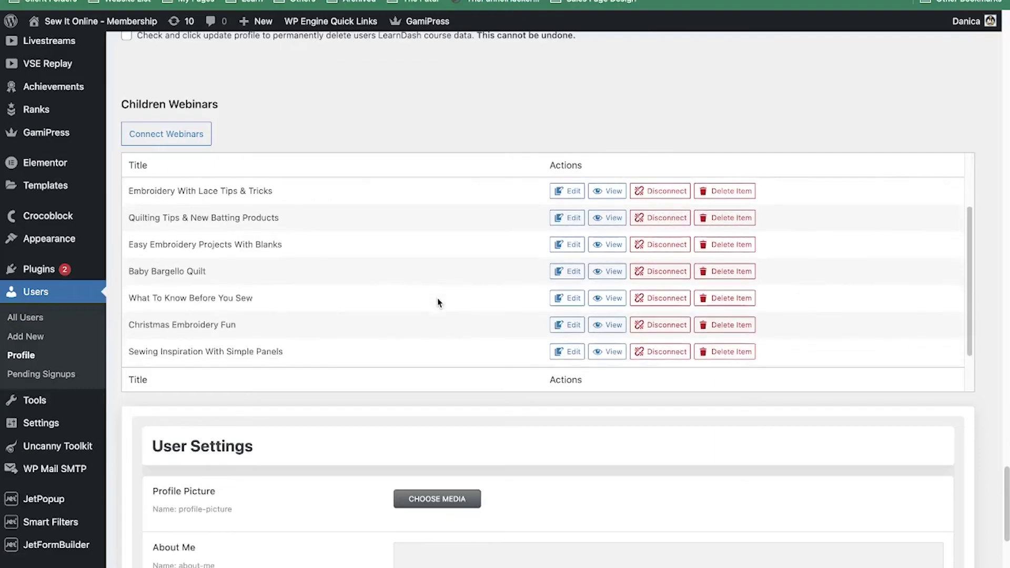
scroll(447, 358, down, 2)
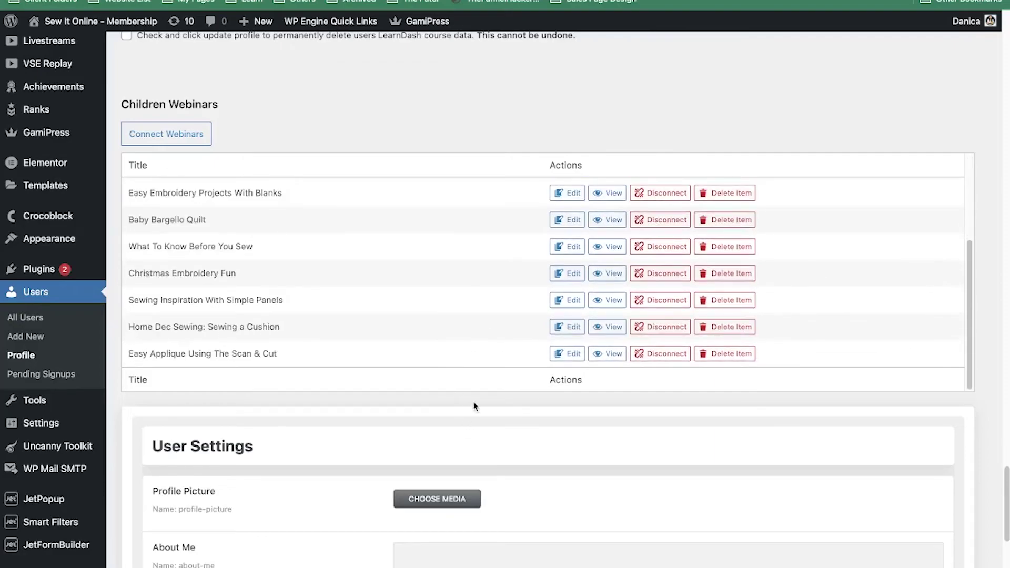
scroll(474, 406, up, 1)
scroll(463, 354, up, 5)
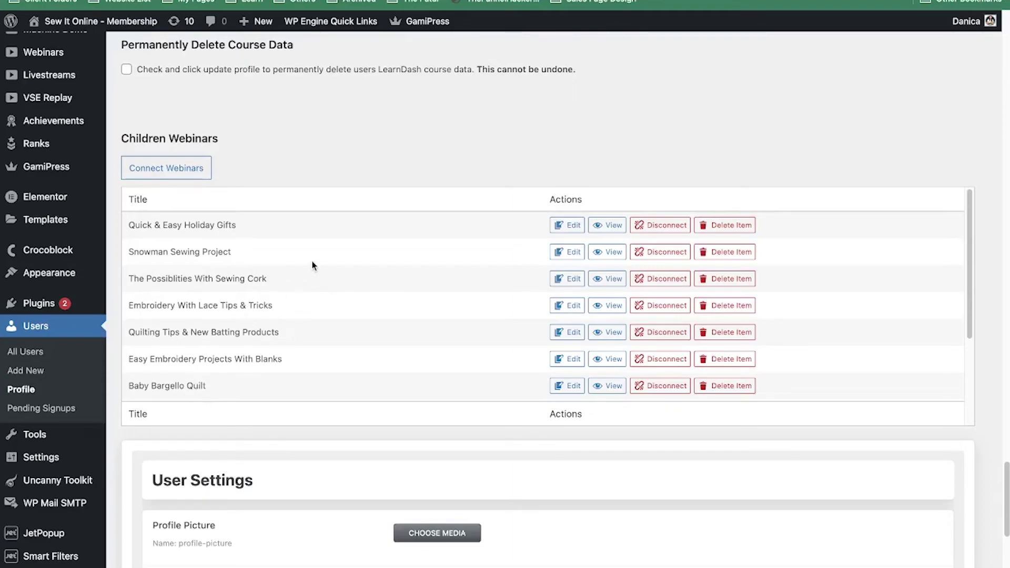
Expand the Applique Block Of The Month progress details under Course Info, and review the profile down to User Settings and back to Children Webinars.
scroll(328, 347, up, 5)
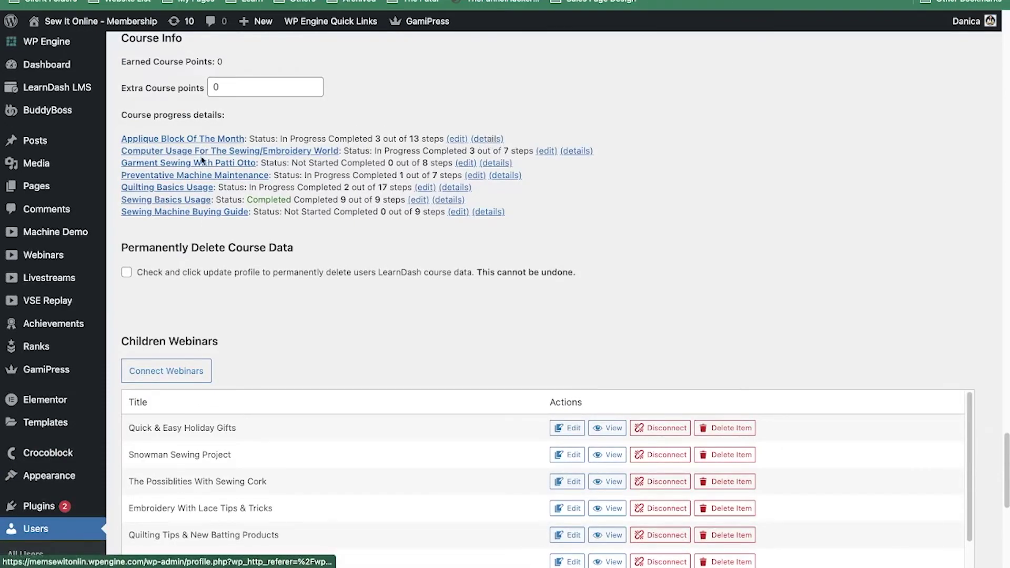
click(484, 138)
scroll(445, 153, up, 2)
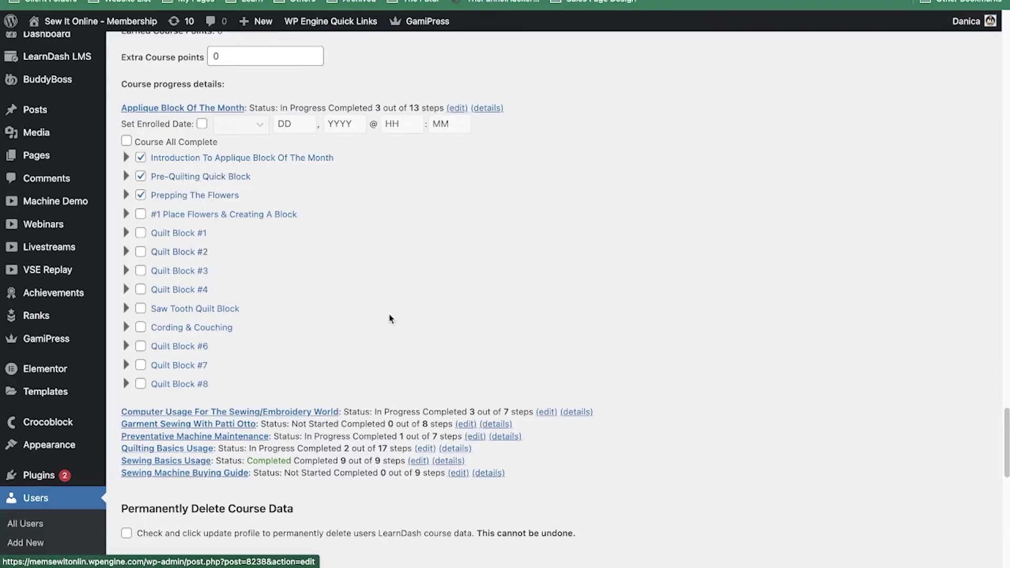
scroll(666, 296, down, 4)
scroll(665, 296, down, 10)
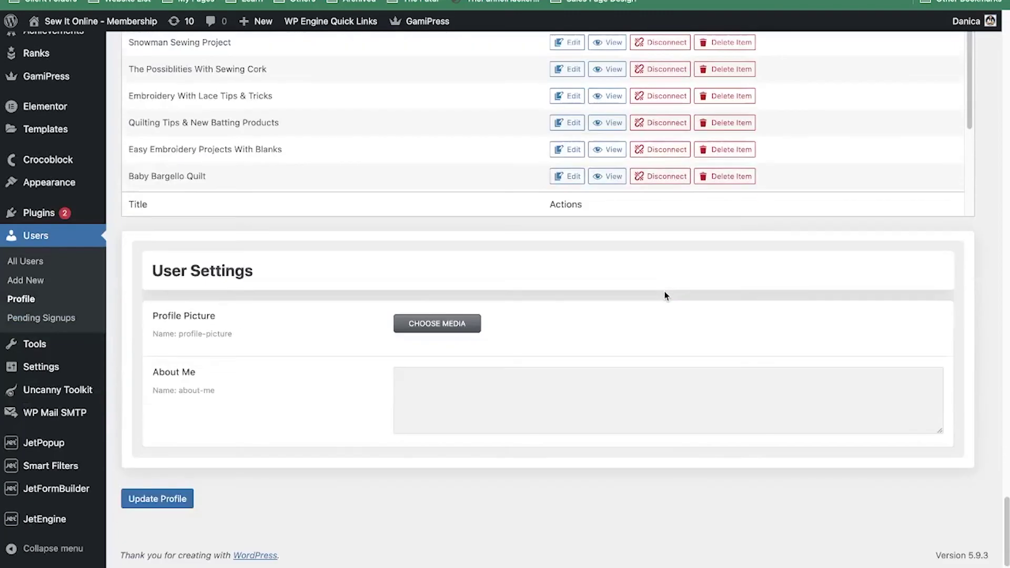
scroll(666, 296, up, 7)
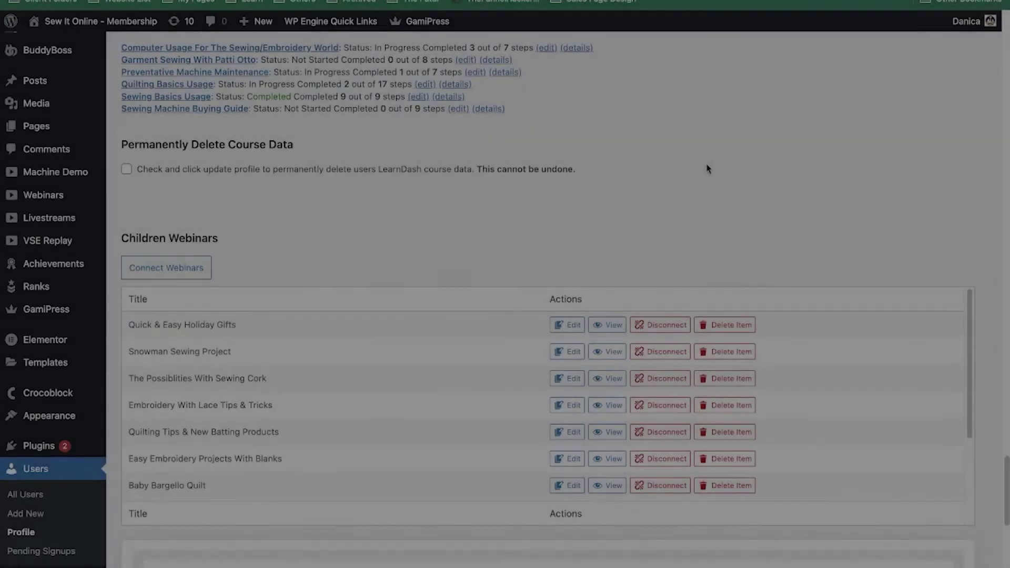